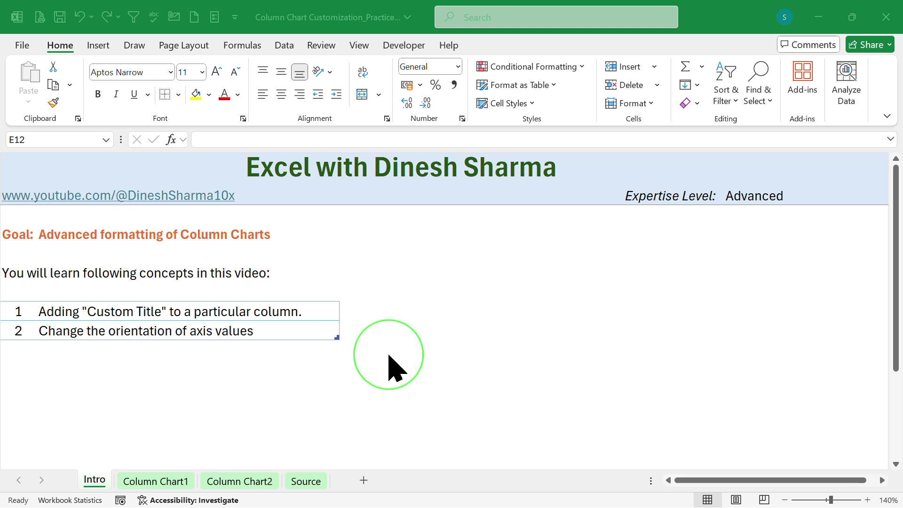
- Insert a 2-D clustered column chart from the Product Category and Sales data on the Column Chart1 sheet
left_click(152, 482)
left_click(274, 363)
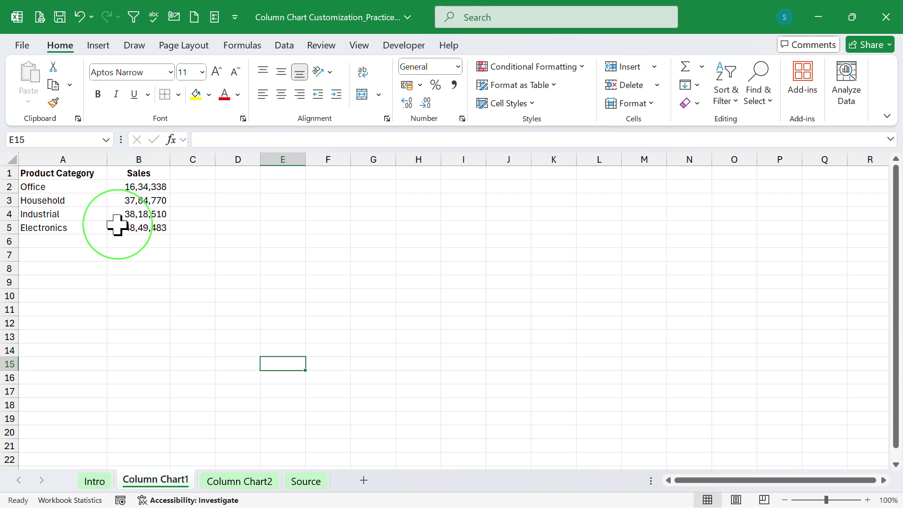
left_click(75, 198)
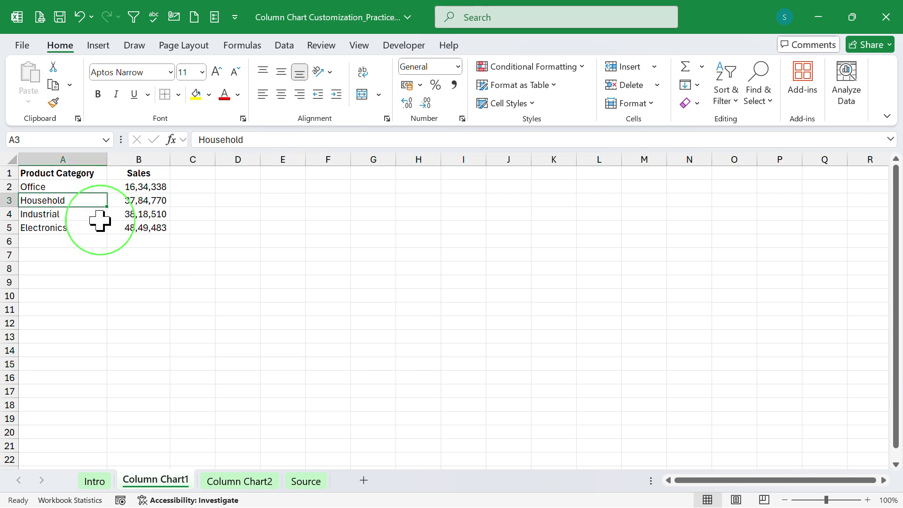
key("ctrl+a")
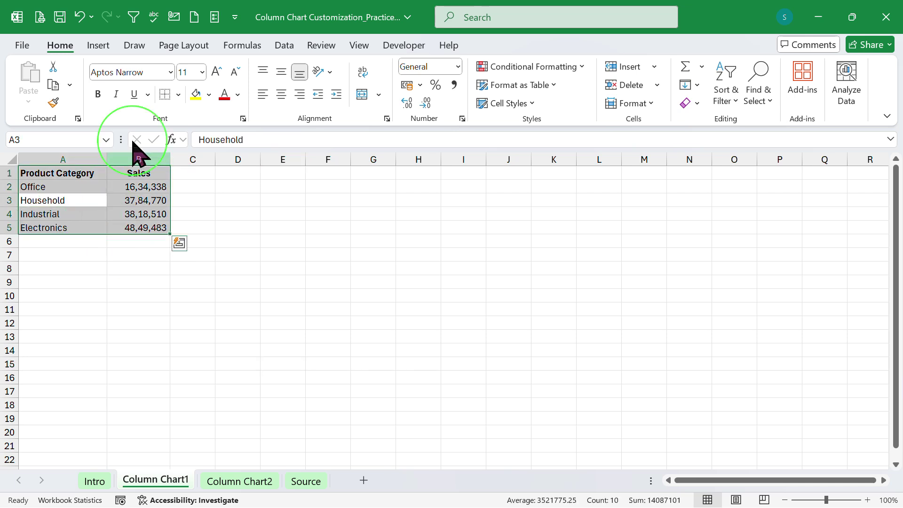
left_click(99, 45)
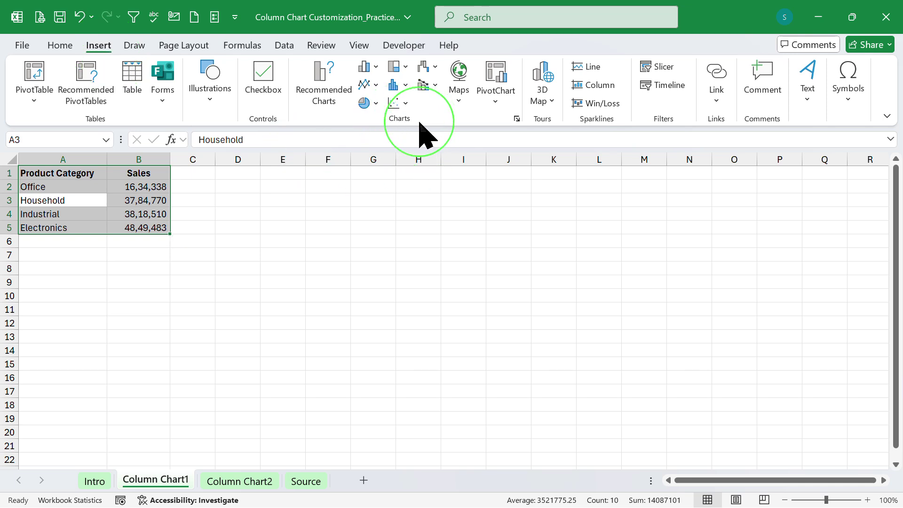
left_click(374, 68)
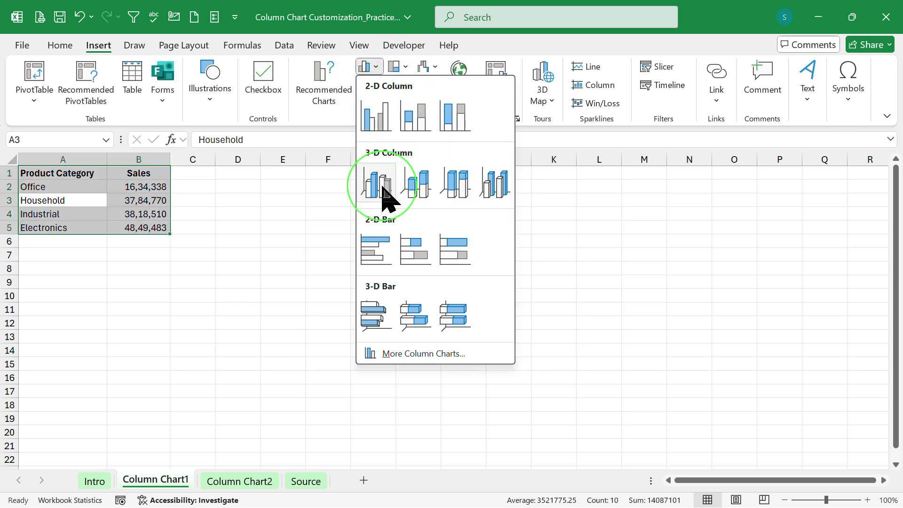
left_click(384, 125)
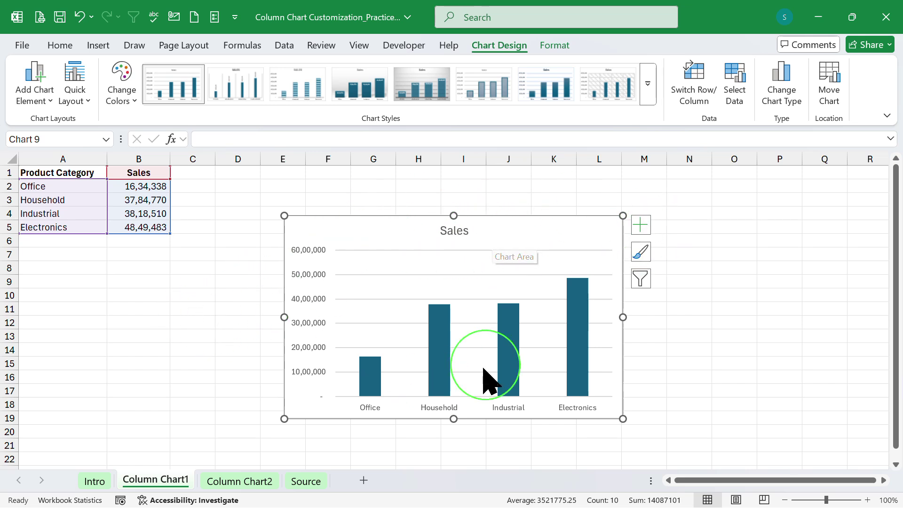
- Hide the gridlines on the Column Chart1 worksheet
left_click(203, 363)
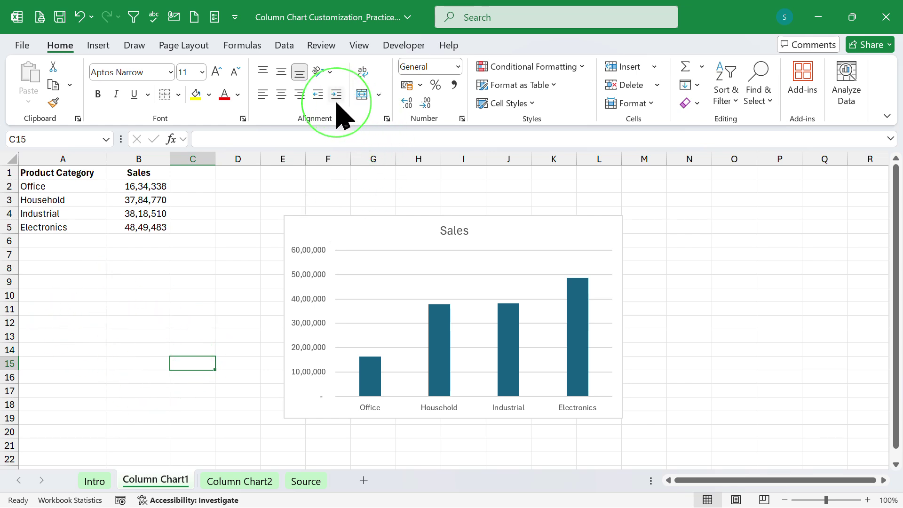
left_click(284, 46)
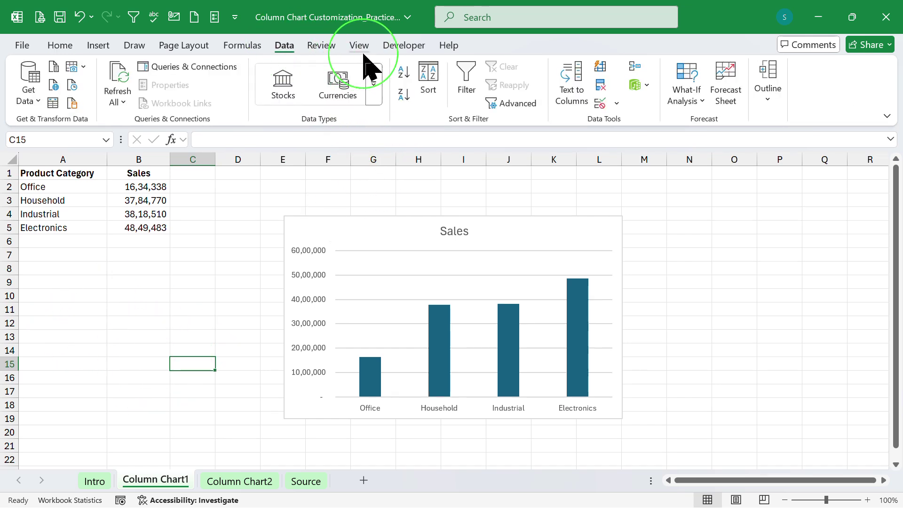
left_click(408, 73)
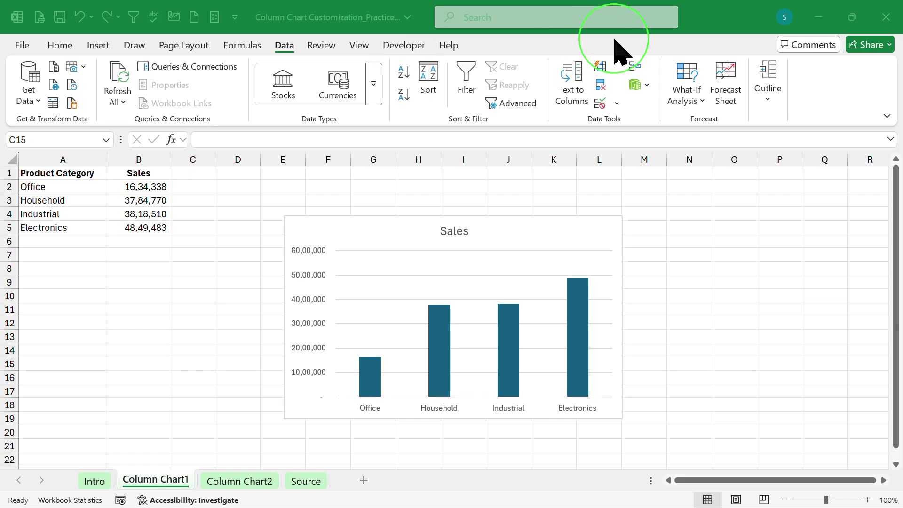
left_click(504, 85)
scroll(504, 85, "down", 3)
scroll(506, 85, "up", 1)
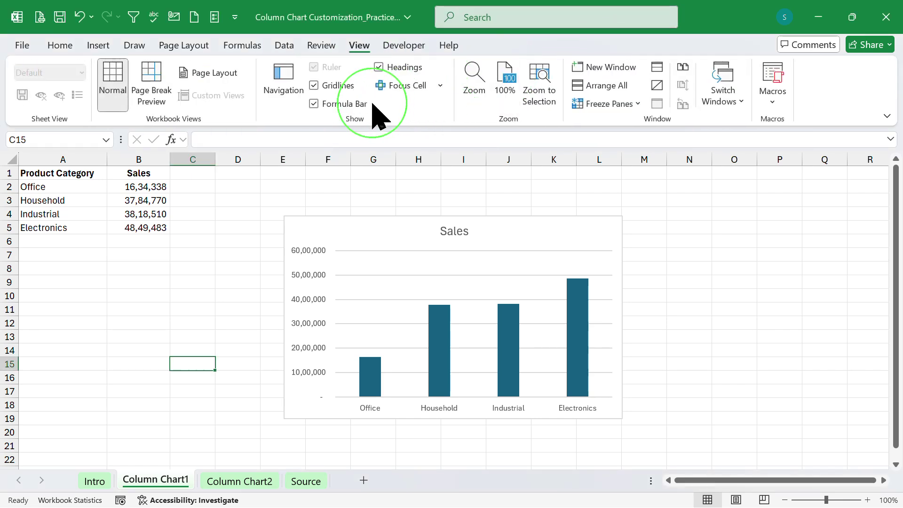
left_click(314, 85)
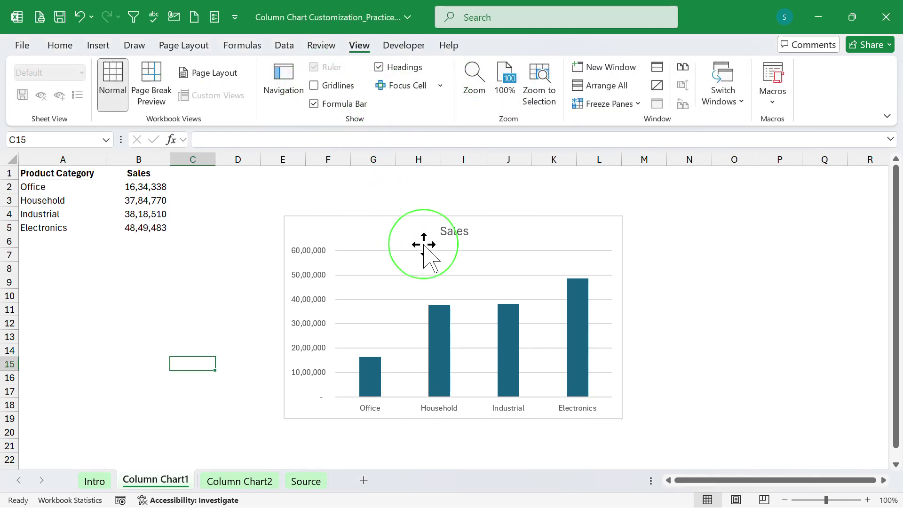
- Enlarge the chart to span about columns D to L beside the data, and change its title to "2024 Sales"
left_click_drag(382, 230, 264, 200)
left_click_drag(560, 399, 619, 437)
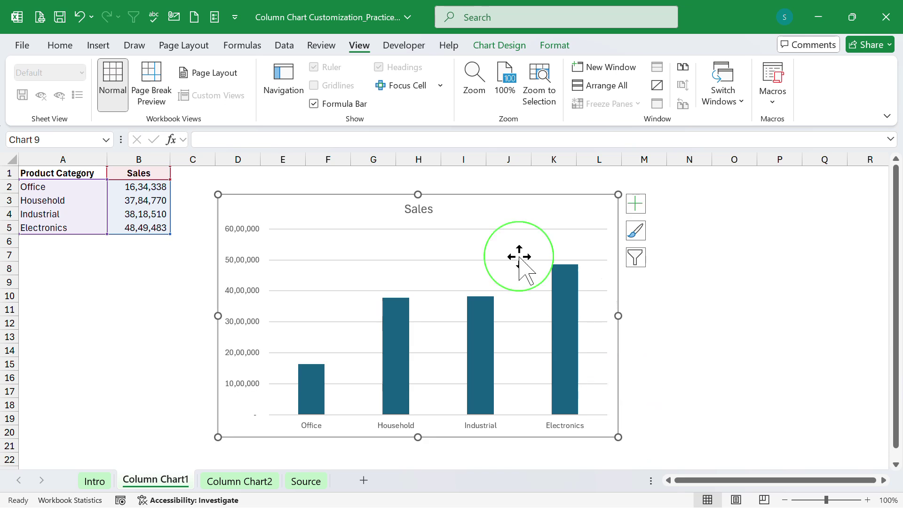
left_click(419, 210)
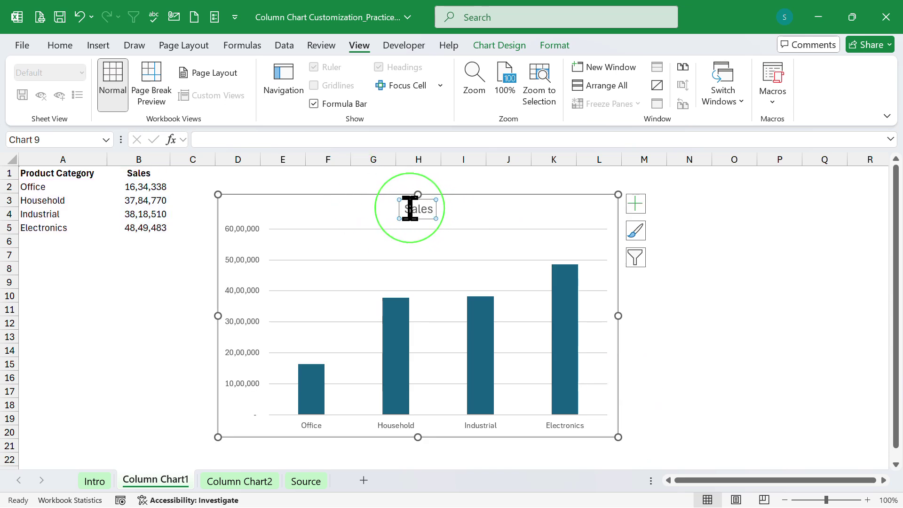
double_click(417, 210)
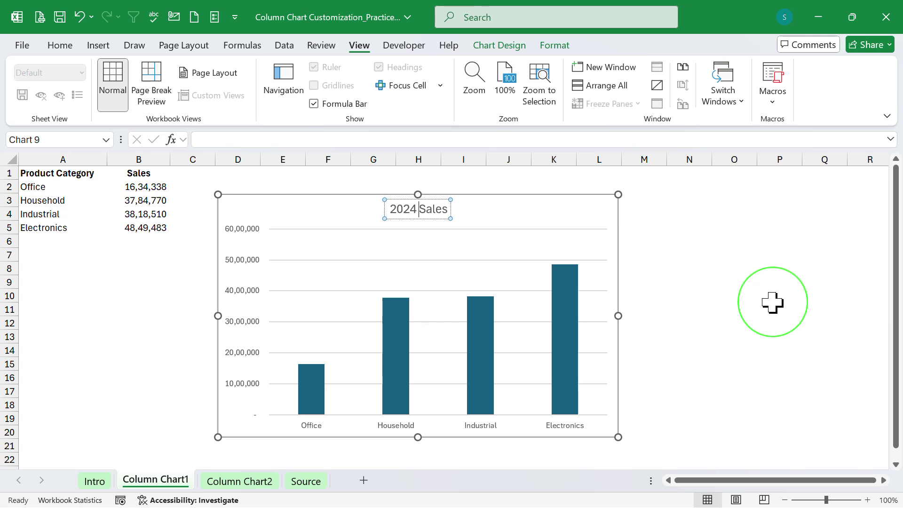
left_click(725, 266)
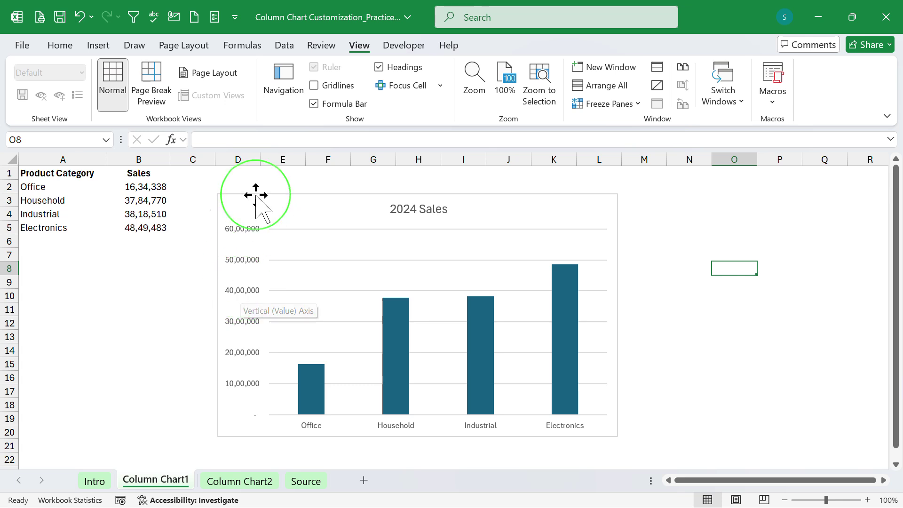
- Set the display units of the chart's vertical value axis to Millions
right_click(238, 293)
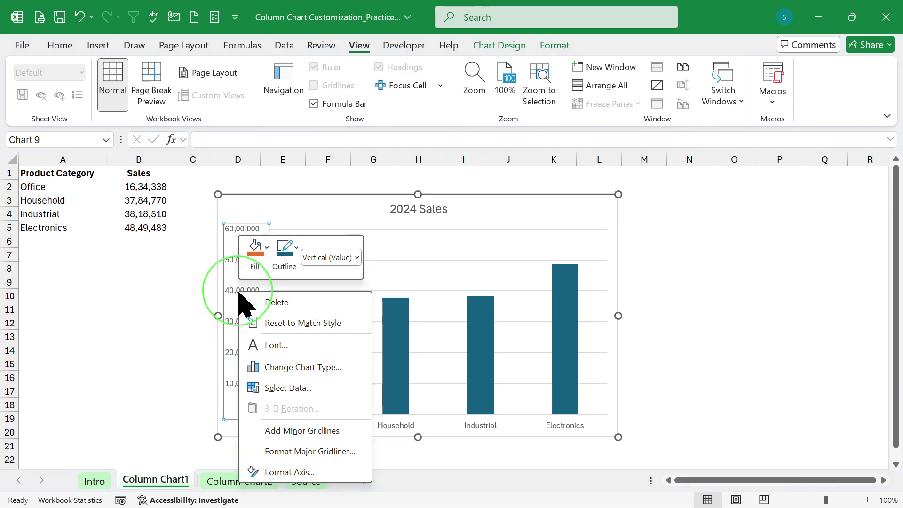
left_click(284, 472)
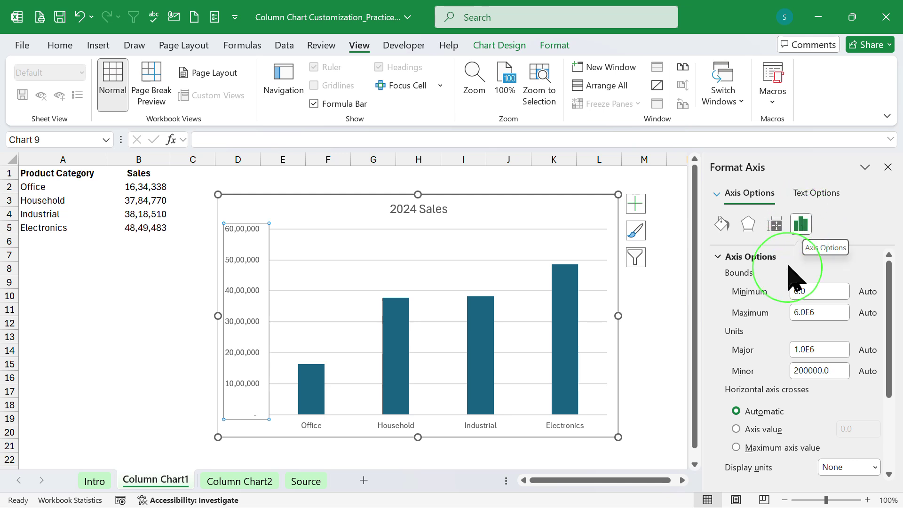
scroll(774, 296, "down", 3)
scroll(774, 325, "down", 1)
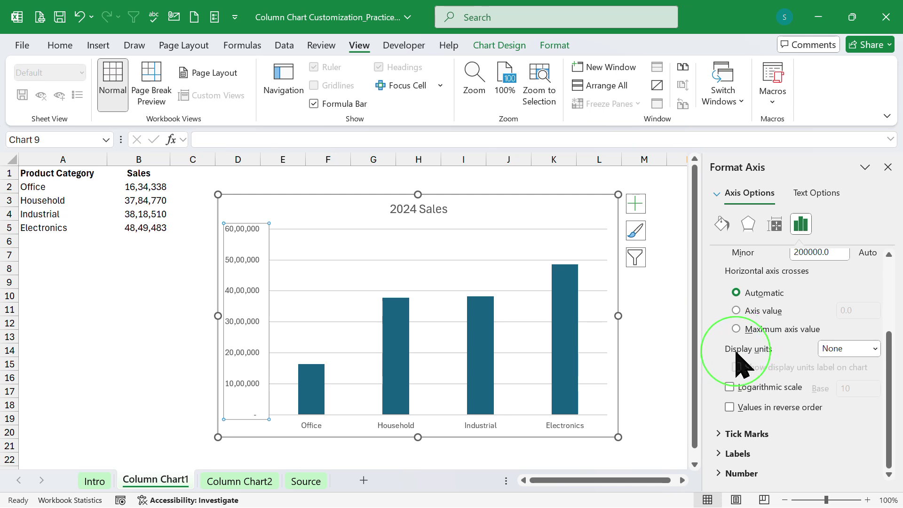
left_click(876, 349)
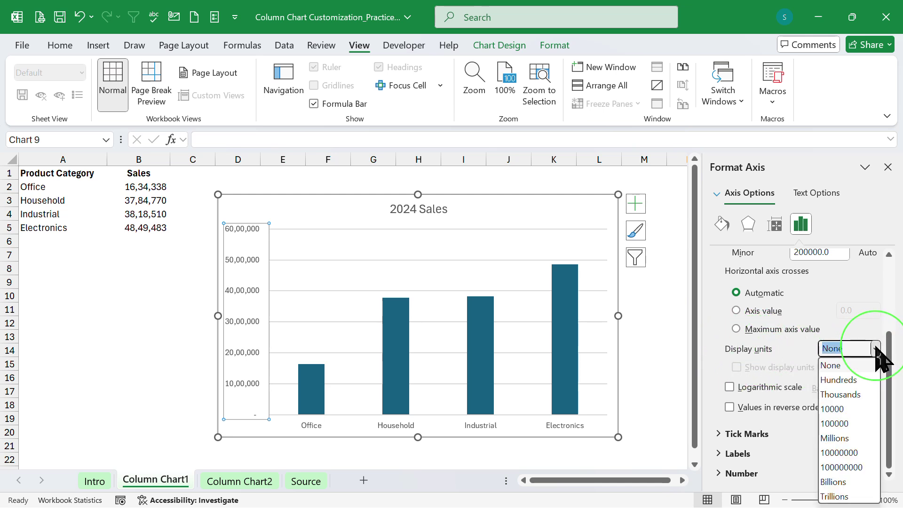
left_click(841, 439)
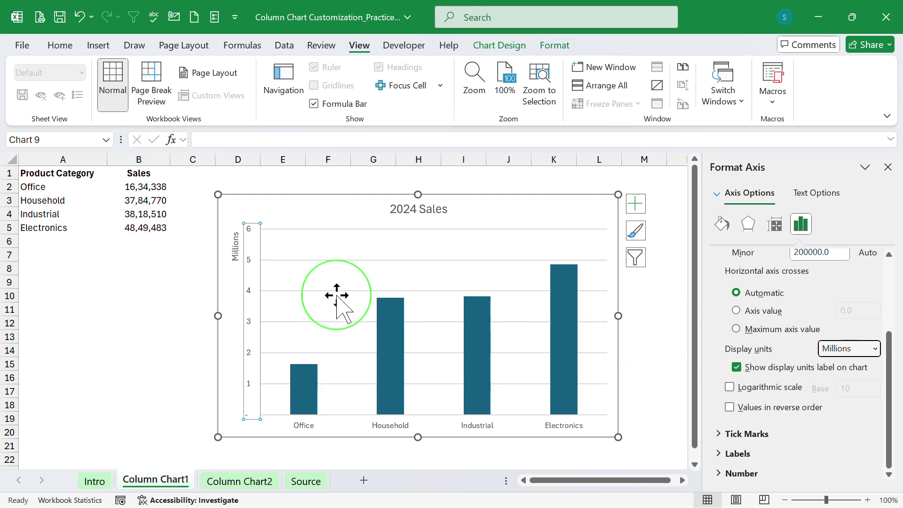
left_click(155, 325)
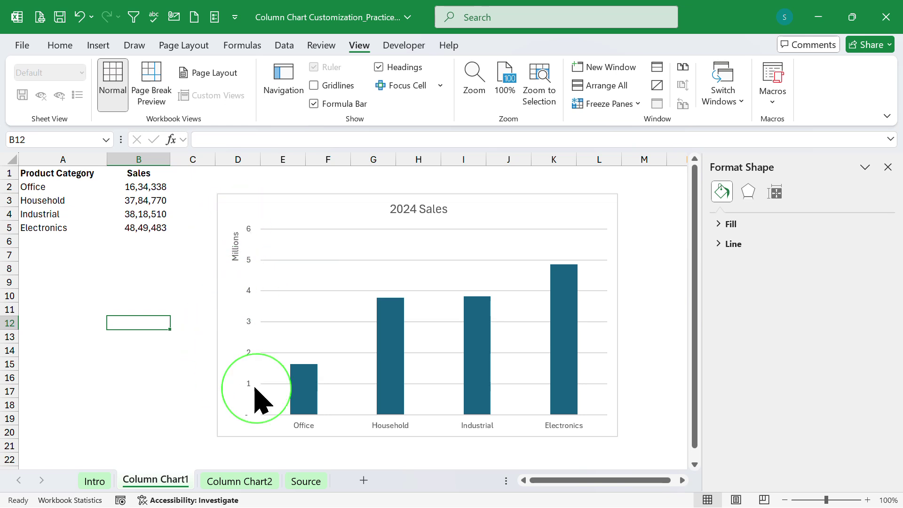
- Add a primary vertical axis title to the chart and change its text to "Sales in Mn."
left_click(595, 203)
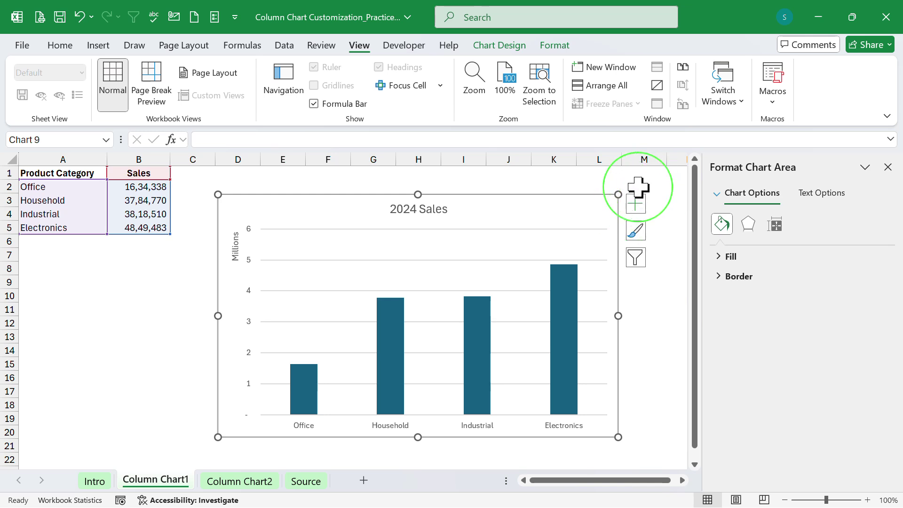
left_click(636, 203)
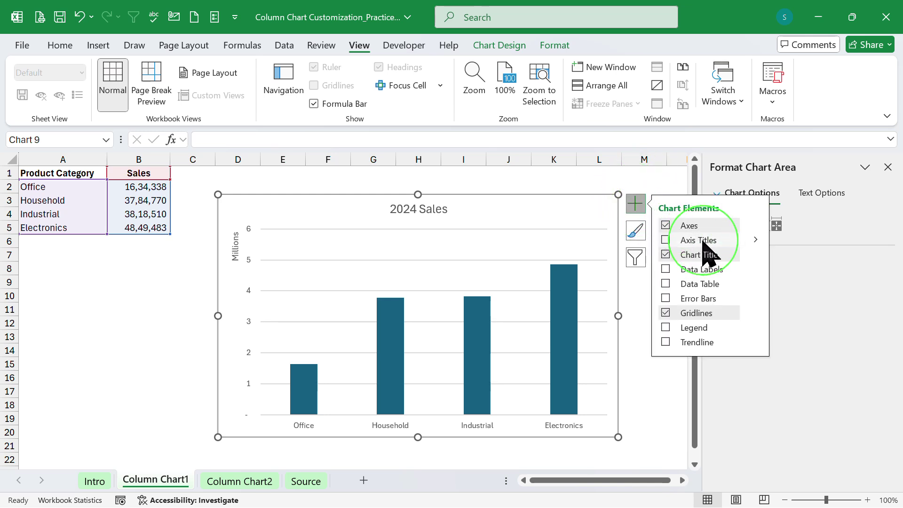
left_click(756, 240)
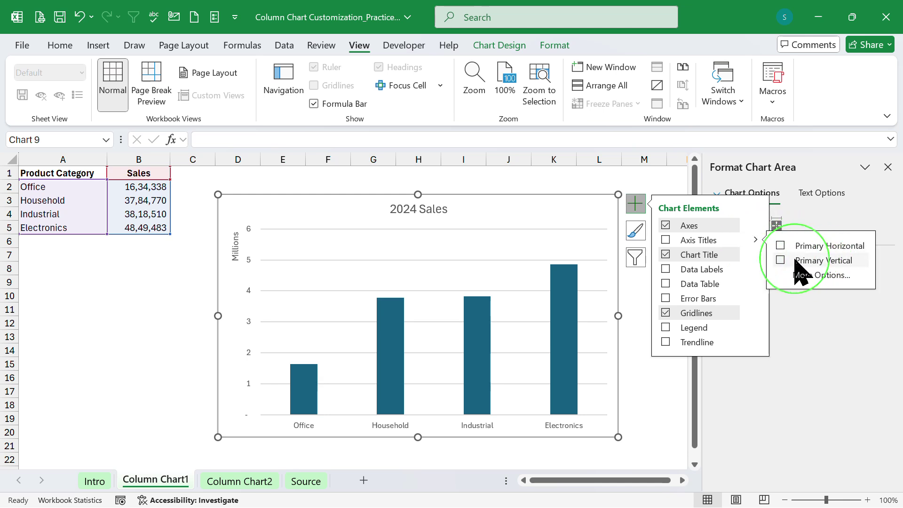
left_click(781, 260)
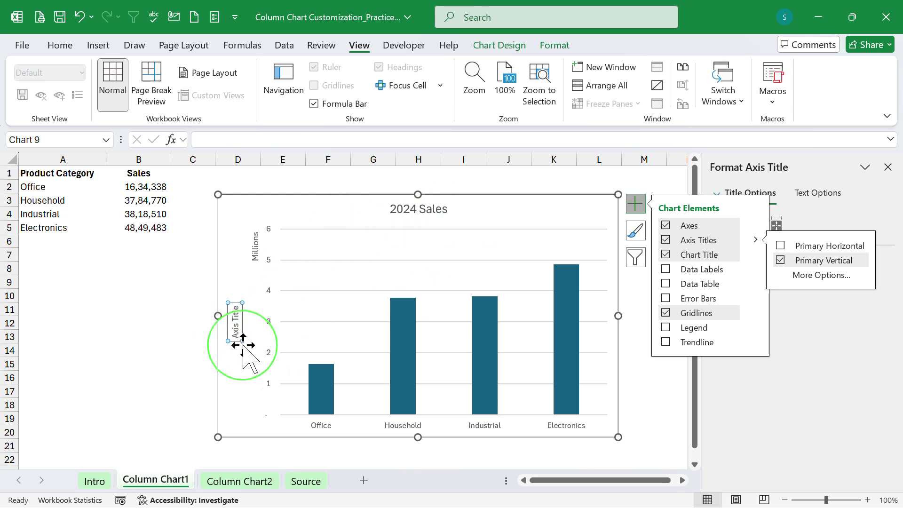
double_click(232, 329)
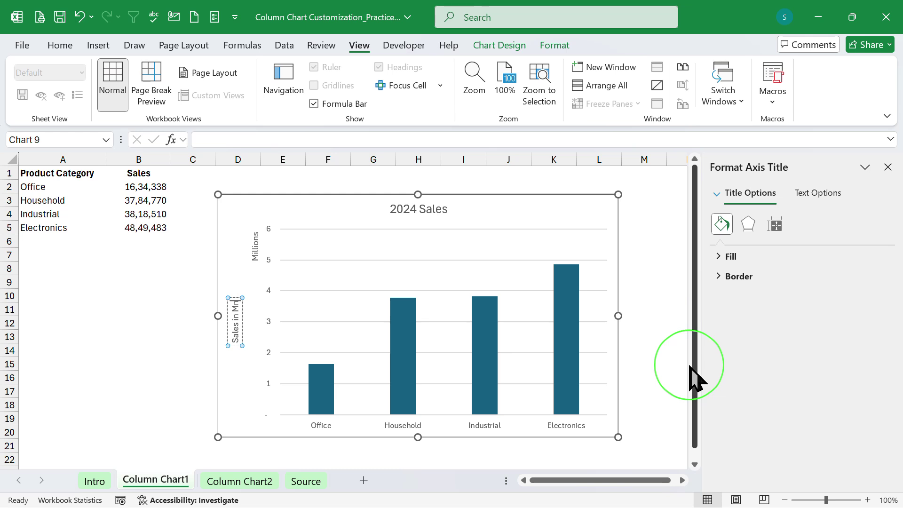
left_click(178, 306)
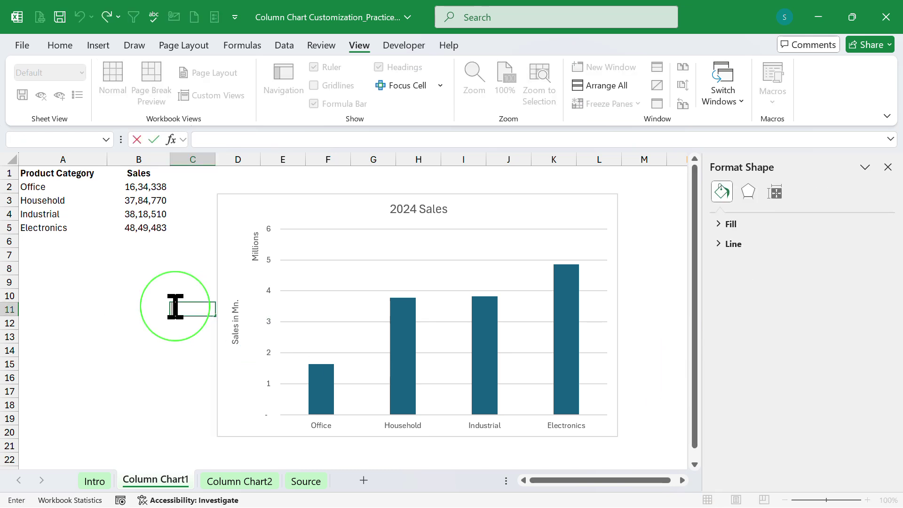
- Delete the "Millions" display units label beside the chart's vertical axis
left_click(254, 247)
left_click(253, 239)
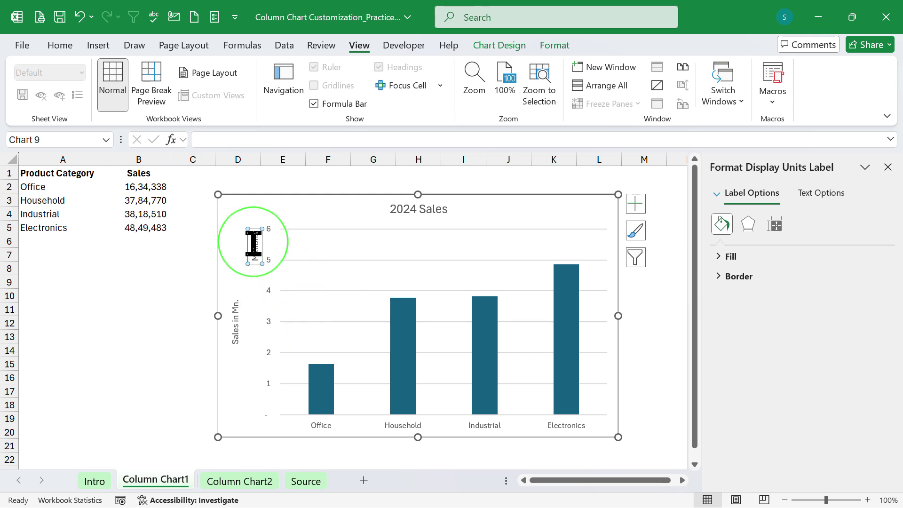
key("Delete")
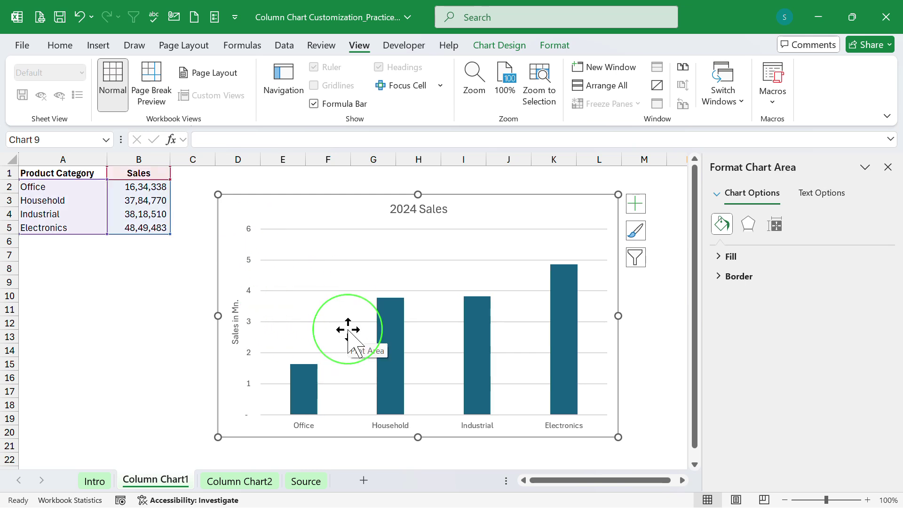
left_click(181, 354)
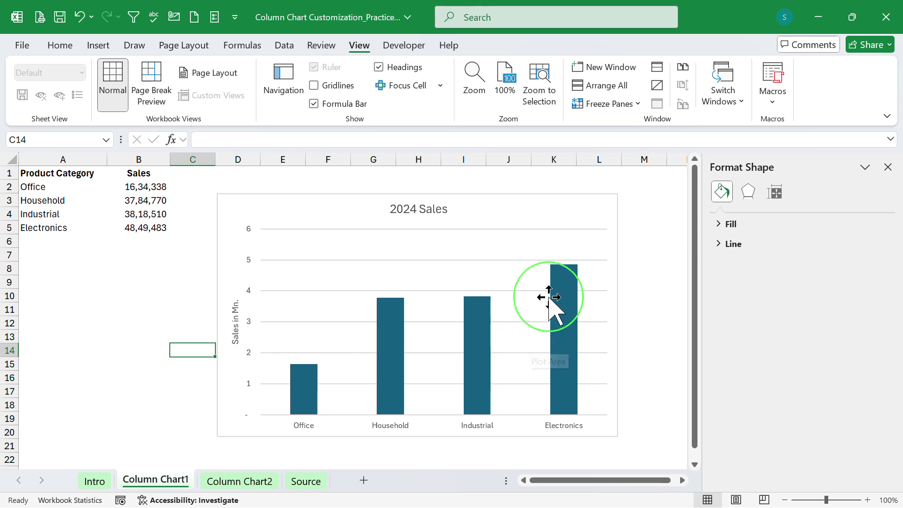
- Give the chart's Sales columns a solid fill in the darkest shade of the orange theme color, with 30% transparency
mouse_move(571, 323)
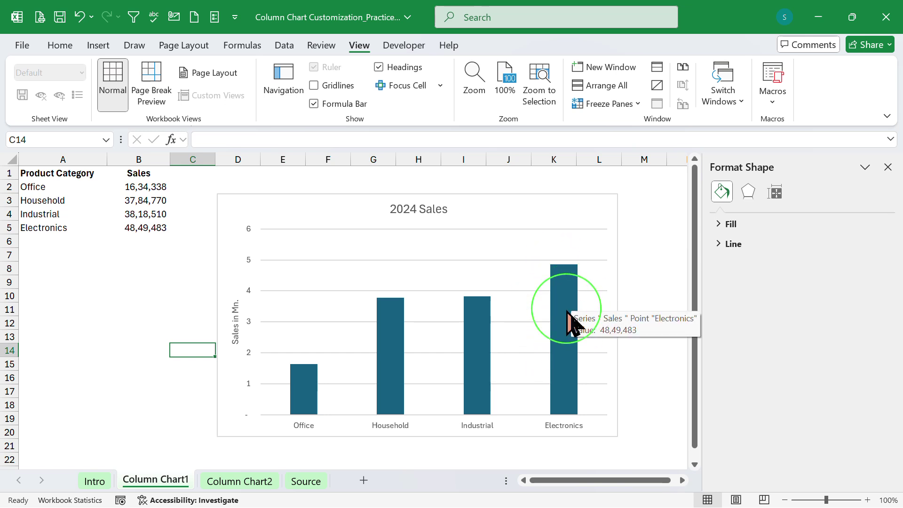
right_click(565, 299)
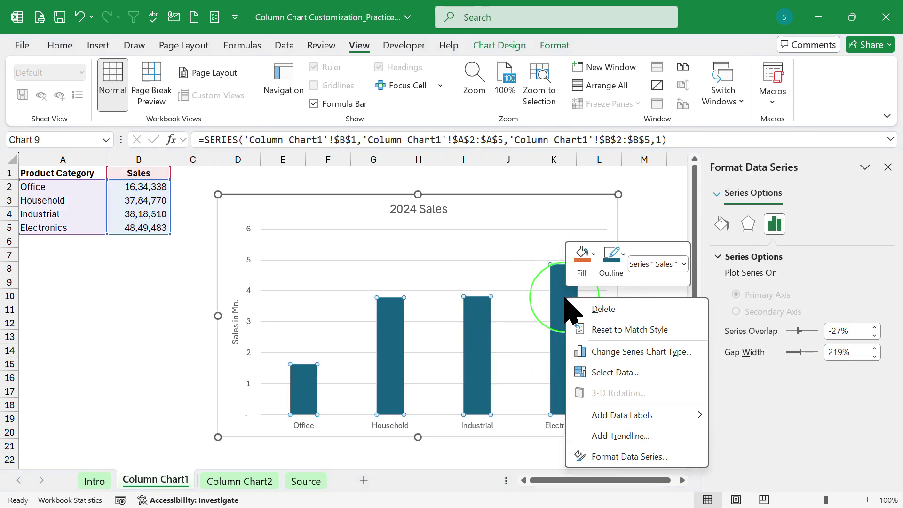
left_click(608, 459)
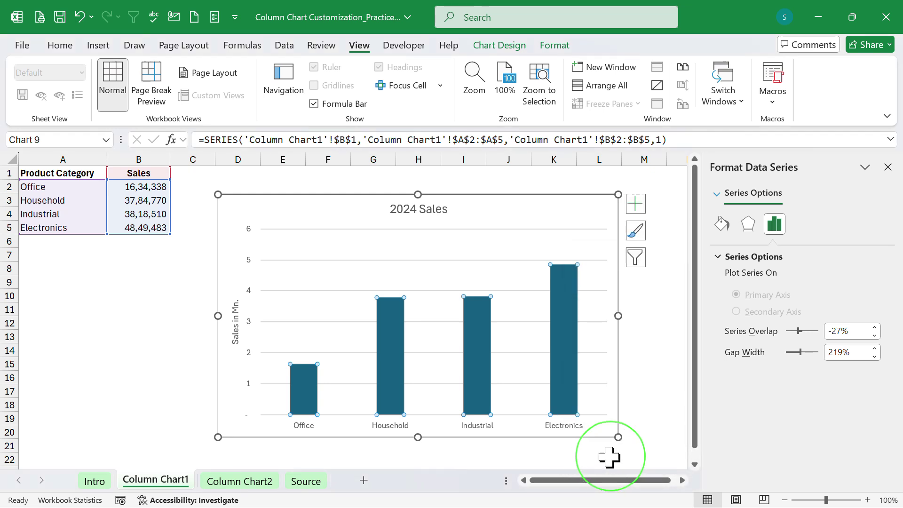
left_click(723, 226)
left_click(725, 257)
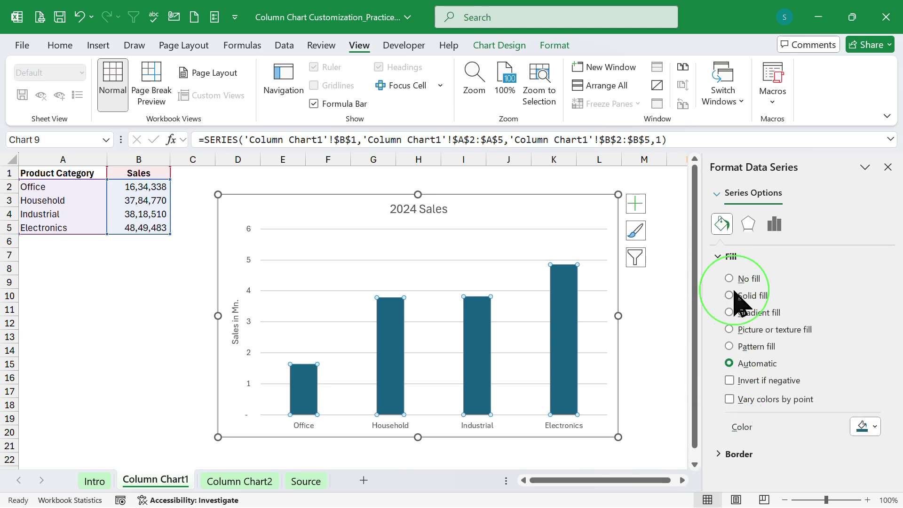
left_click(874, 428)
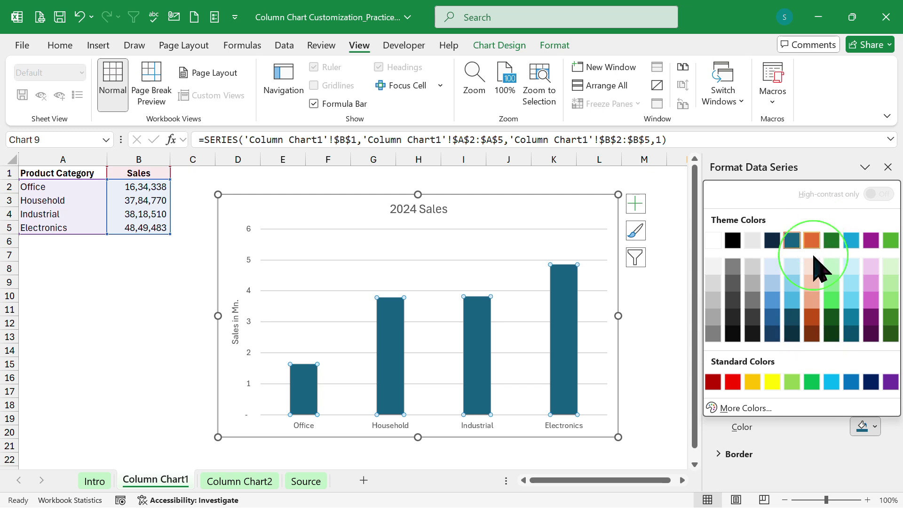
left_click(812, 334)
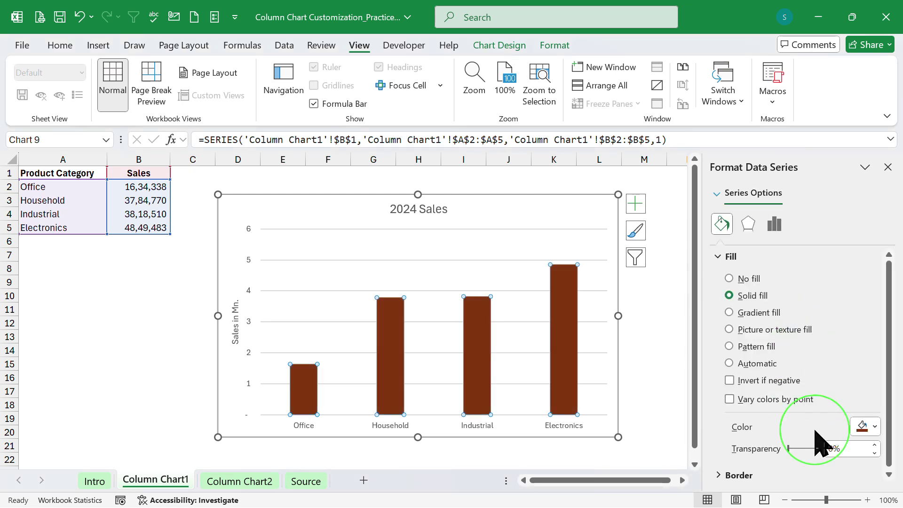
left_click(842, 447)
type("30")
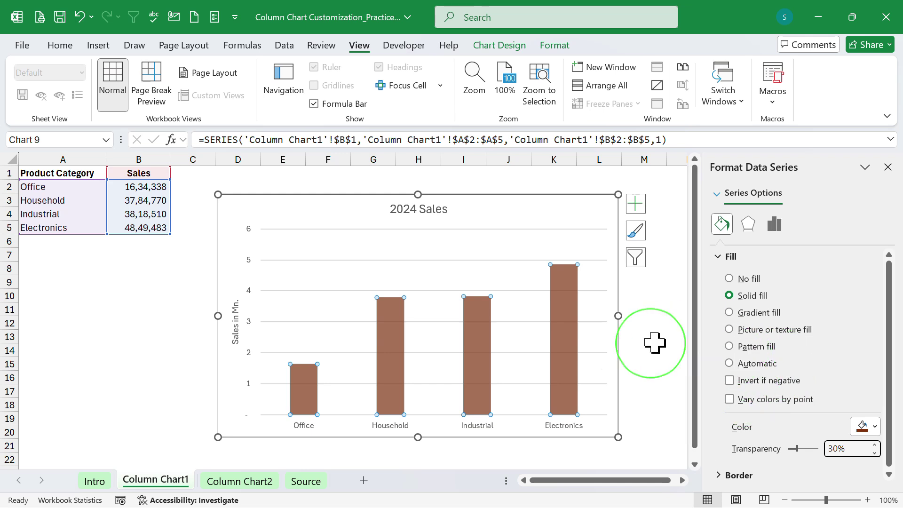
- Set the border of the Sales columns to No line
scroll(734, 437, "down", 1)
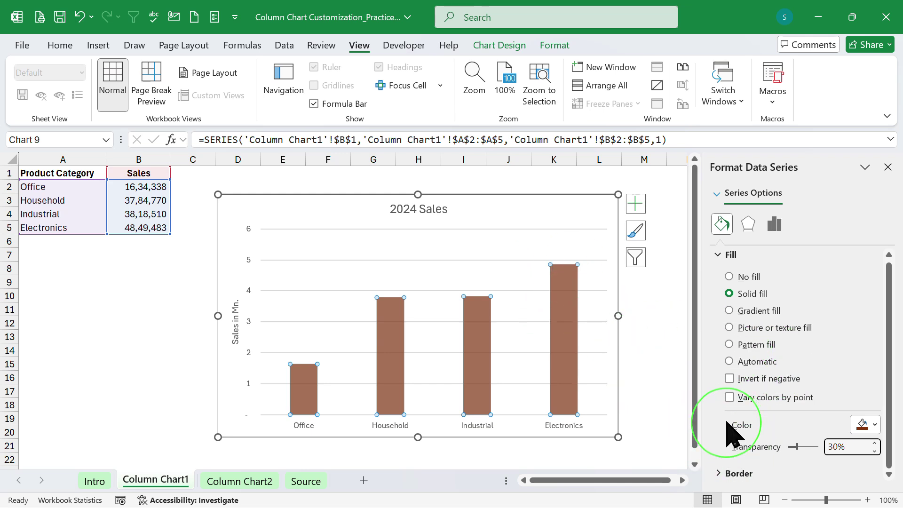
key("Tab")
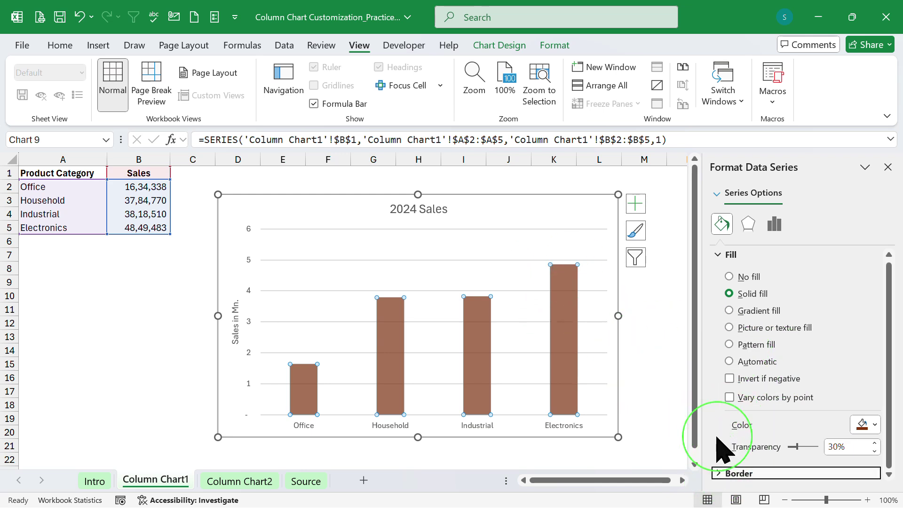
left_click(720, 473)
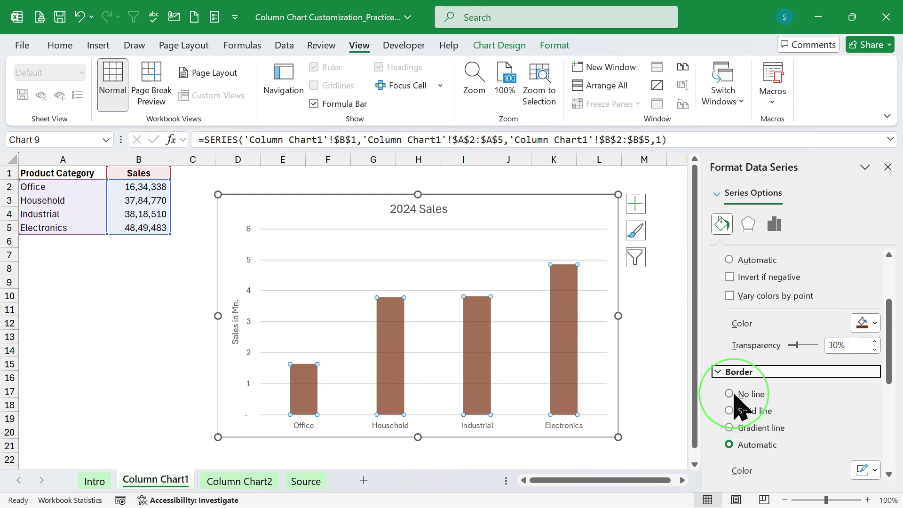
left_click(730, 395)
left_click(672, 337)
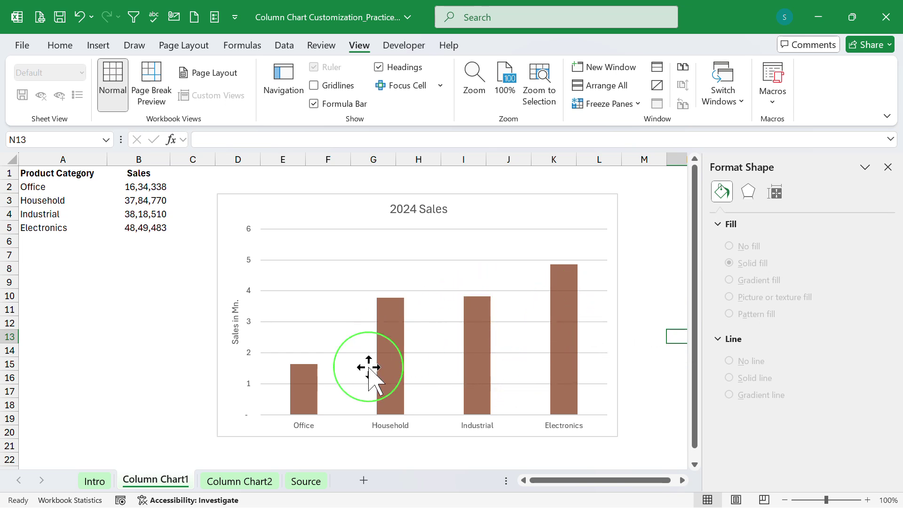
- Widen the Sales columns by setting the series gap width to 93%
left_click(570, 322)
right_click(571, 322)
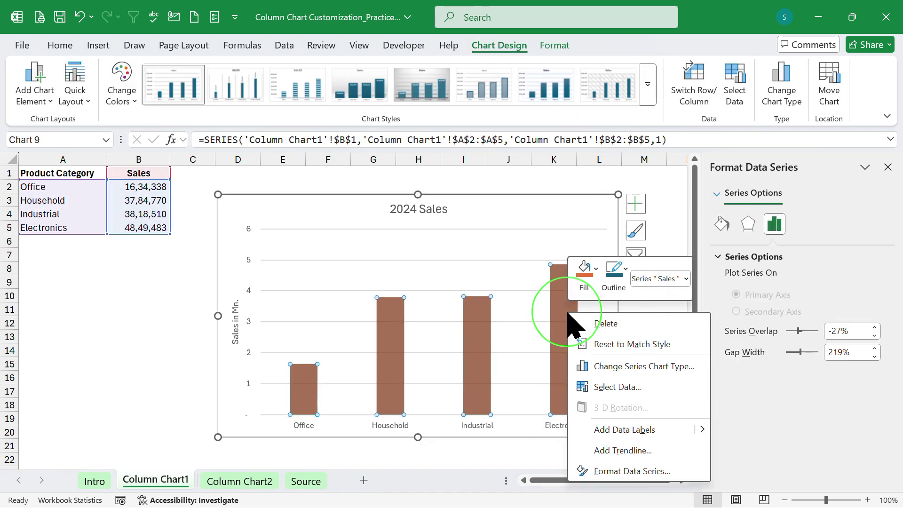
left_click(807, 413)
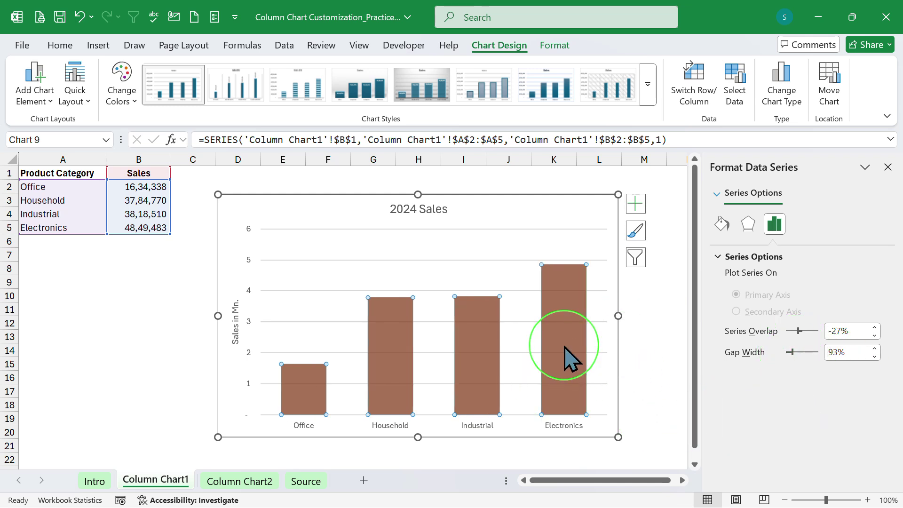
left_click(675, 295)
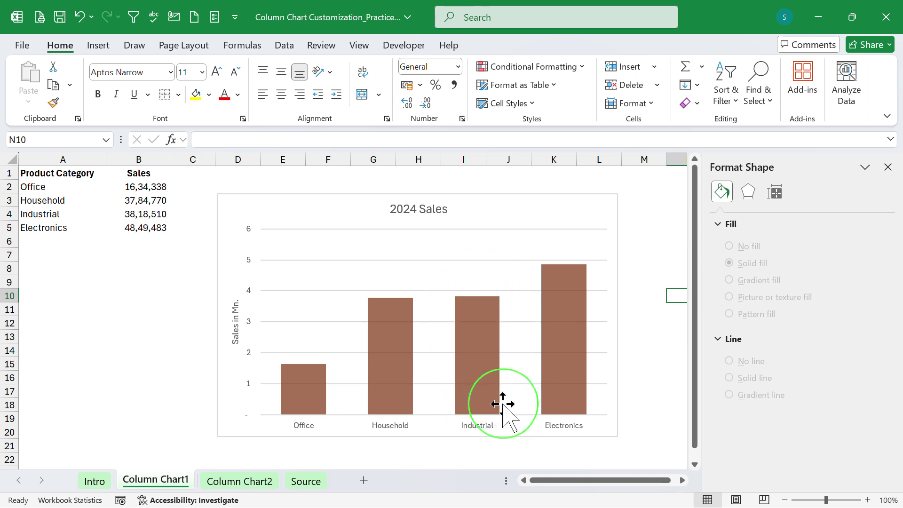
- Fill only the Industrial column with the standard gold color to highlight it
mouse_move(485, 377)
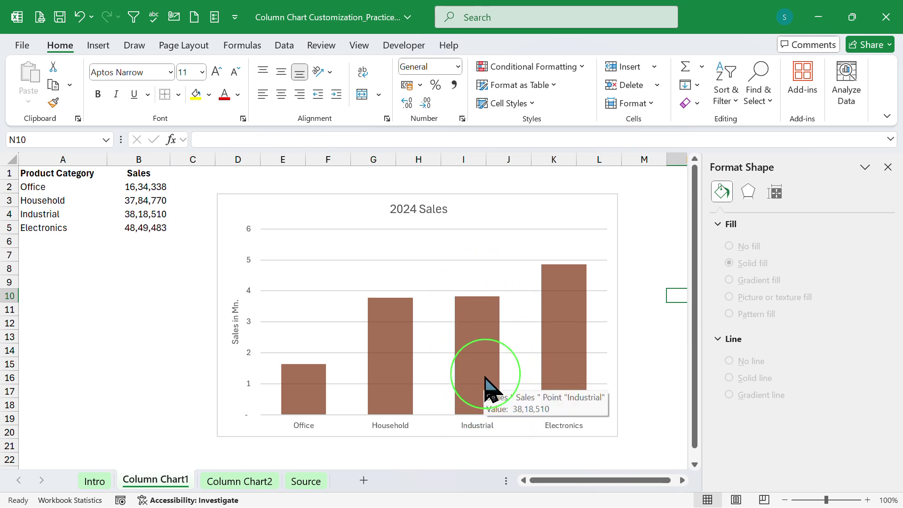
left_click(485, 324)
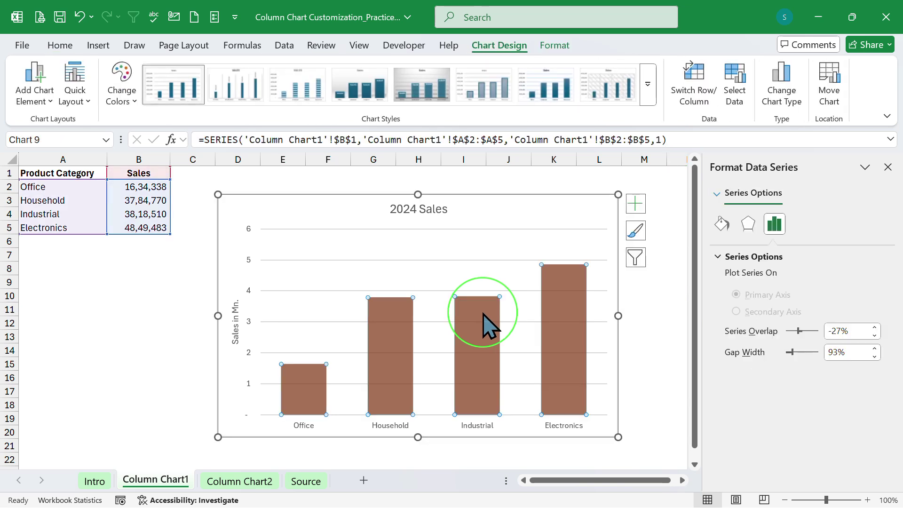
mouse_move(487, 315)
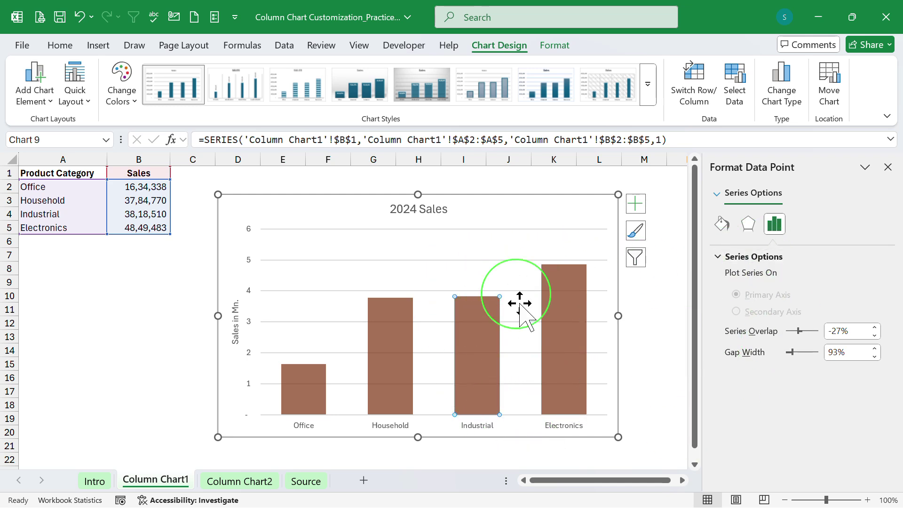
left_click(723, 224)
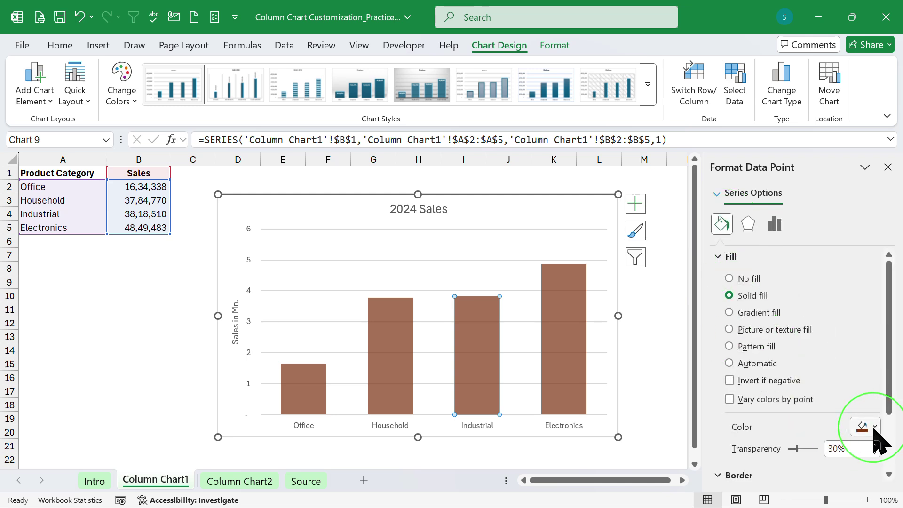
left_click(875, 427)
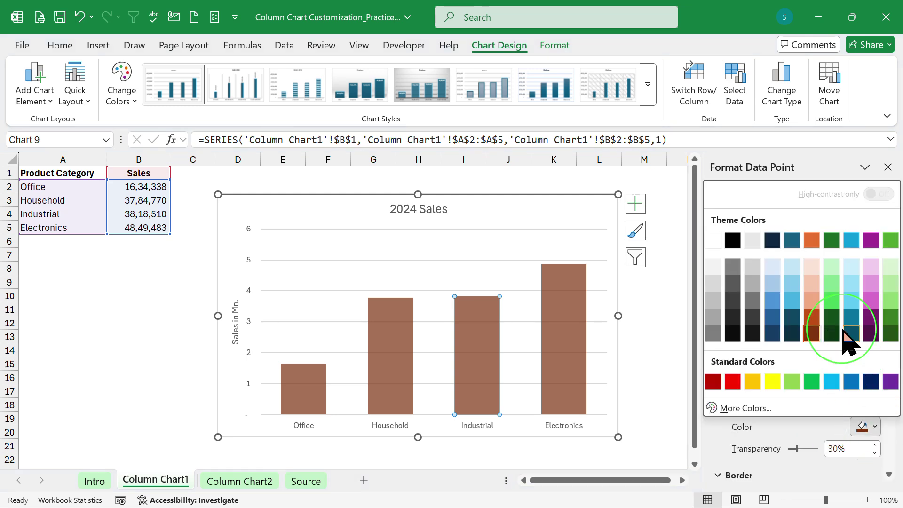
left_click(753, 383)
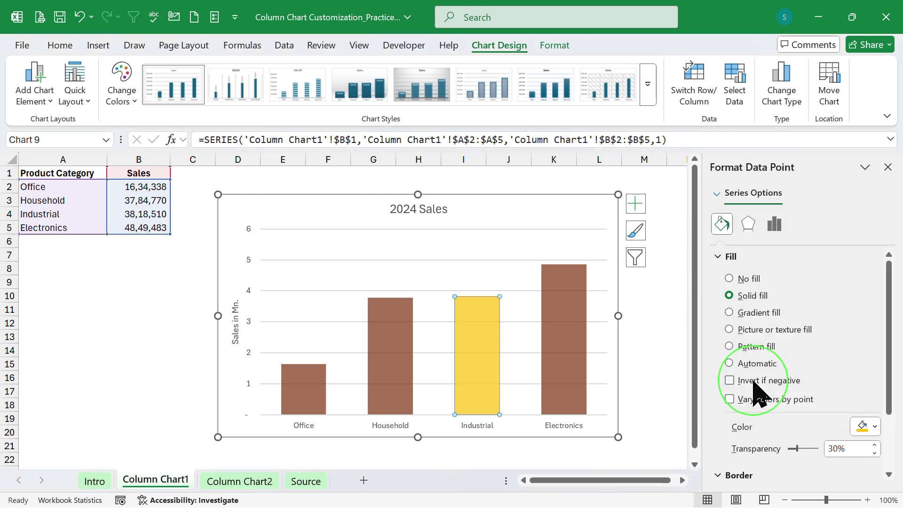
left_click(643, 308)
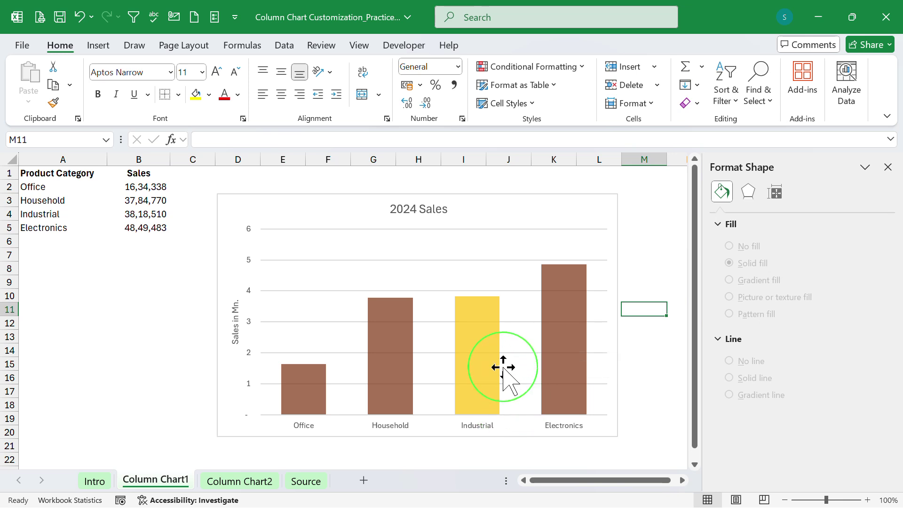
mouse_move(487, 353)
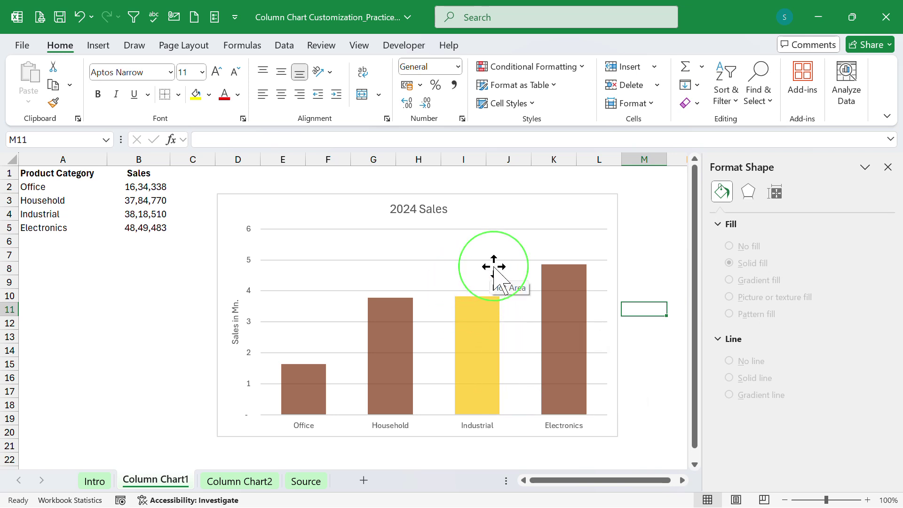
right_click(484, 316)
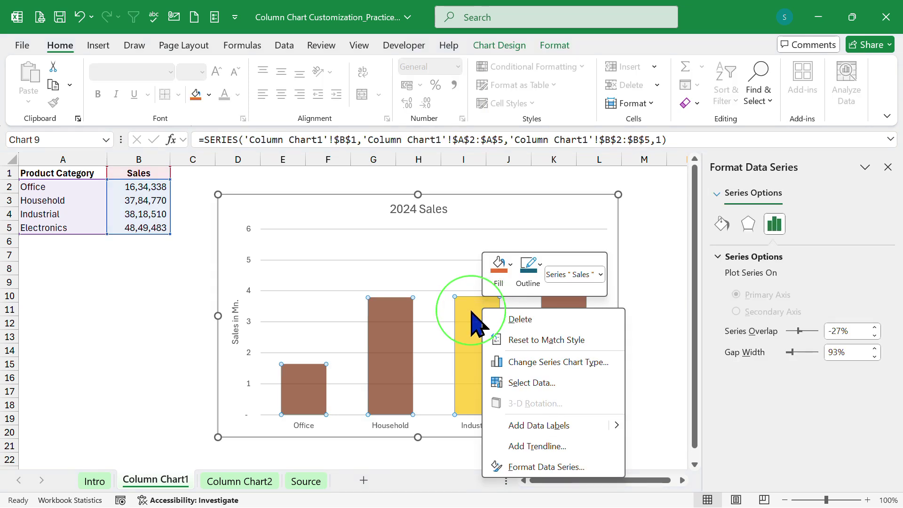
left_click(589, 433)
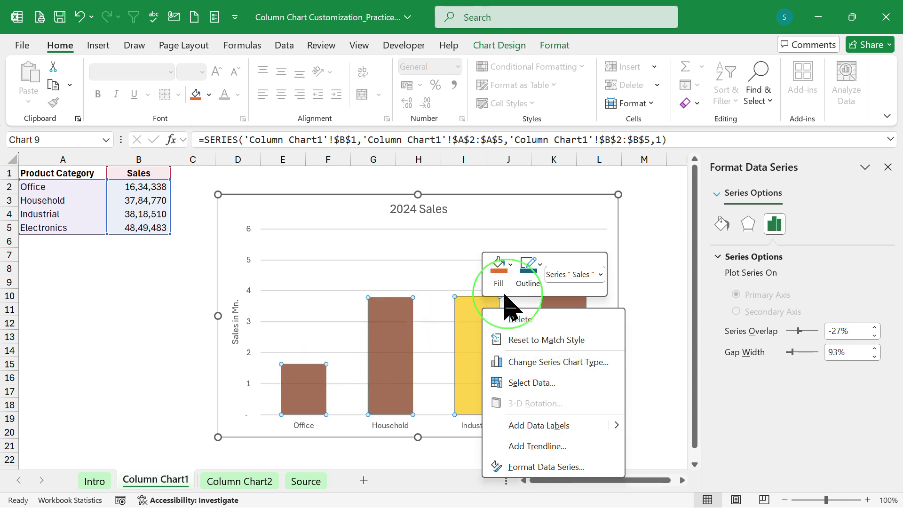
left_click(646, 280)
- Add a data label to the Industrial column only
left_click(479, 306)
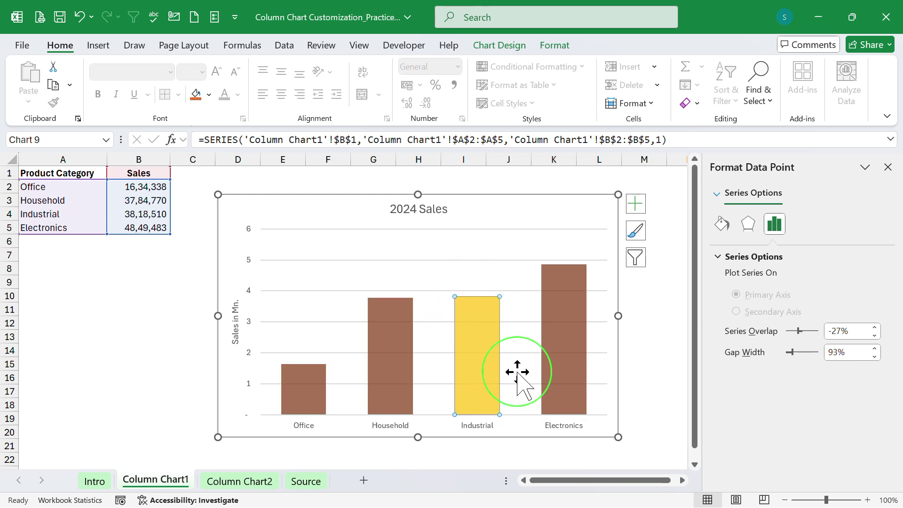
right_click(476, 312)
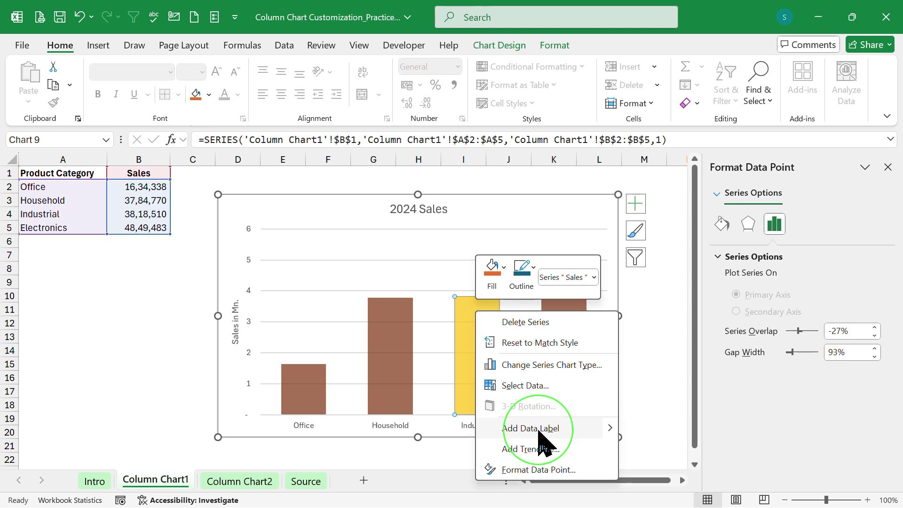
mouse_move(613, 429)
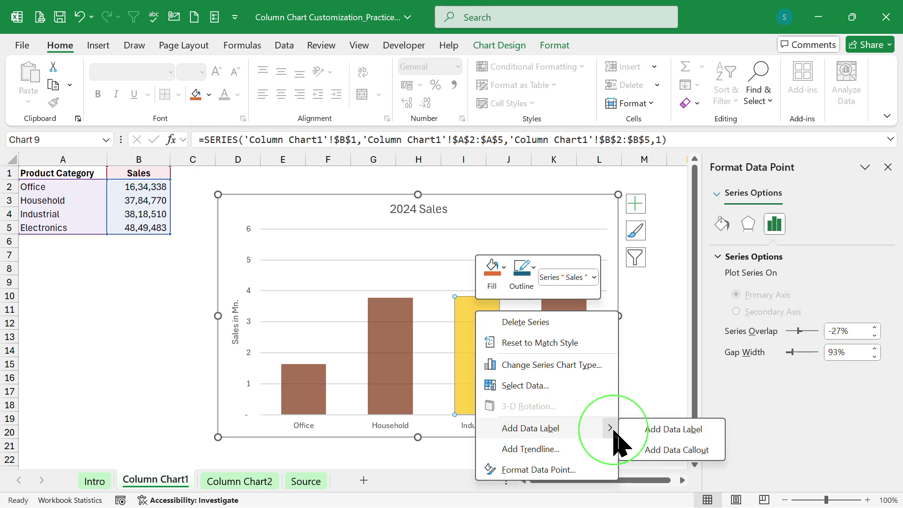
left_click(674, 430)
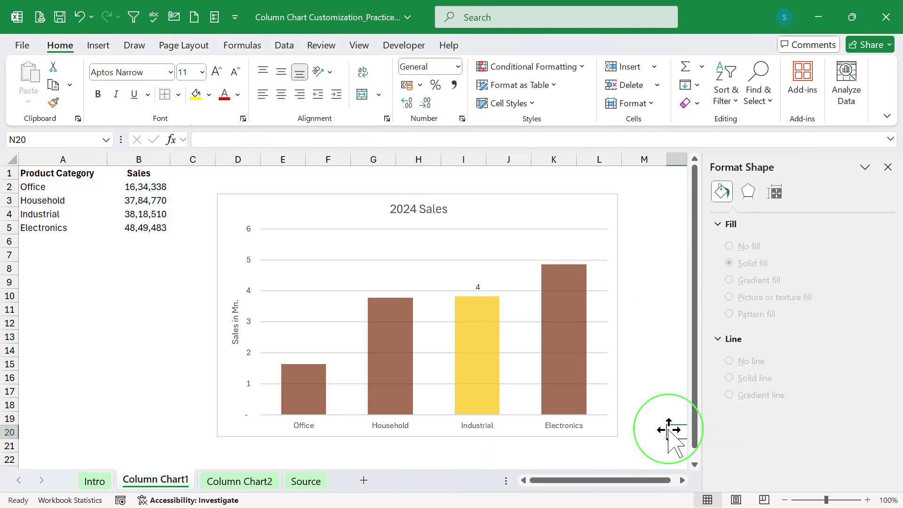
- Change the Industrial column's data label text to "new prduct" and make it bold
left_click(477, 286)
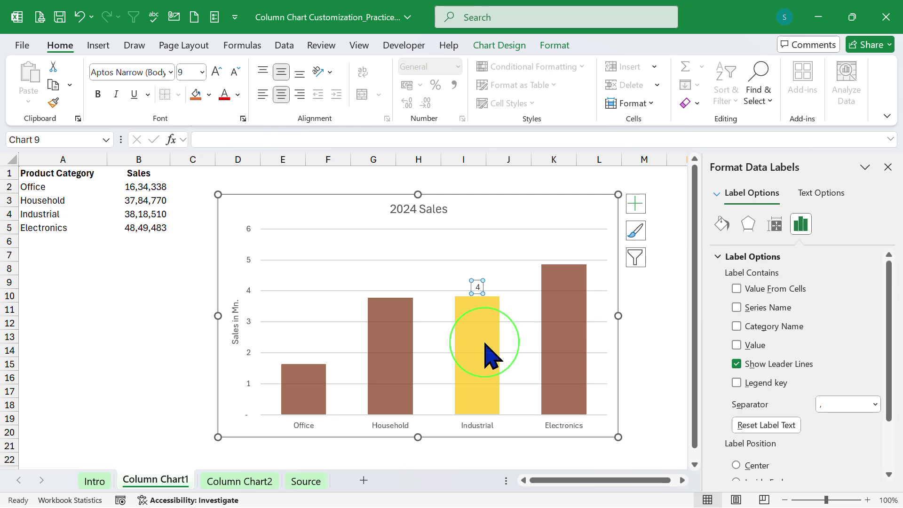
left_click(477, 288)
mouse_move(551, 382)
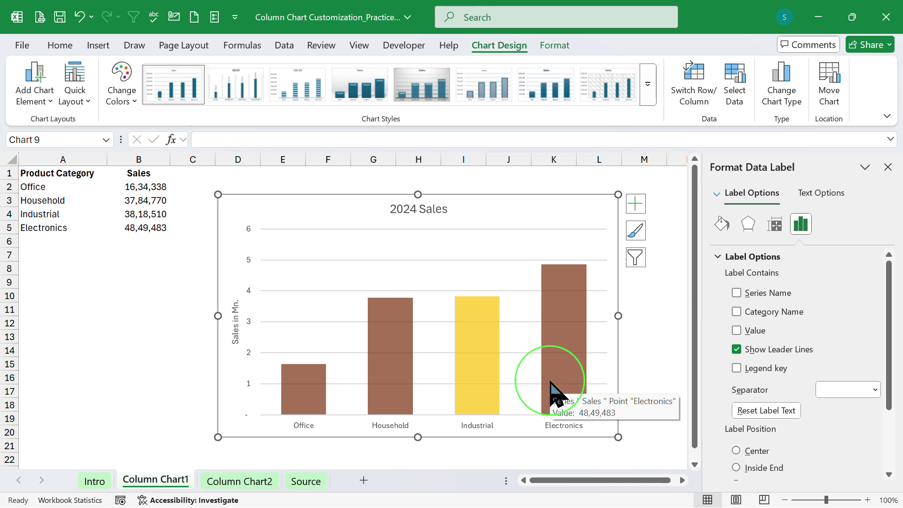
left_click(484, 330)
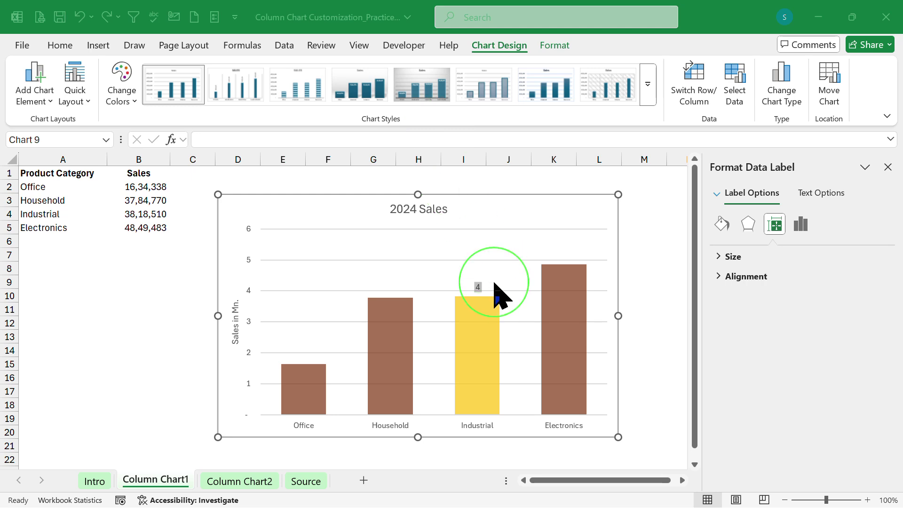
left_click(484, 300)
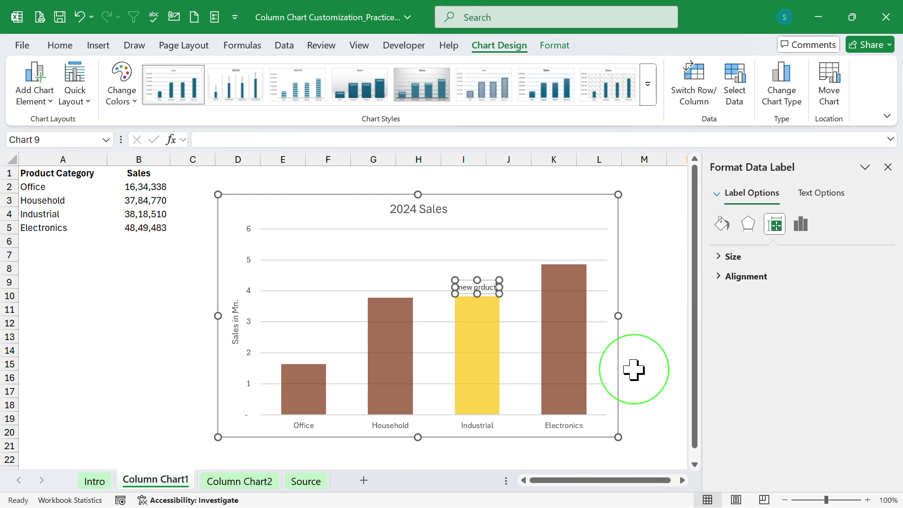
left_click(656, 323)
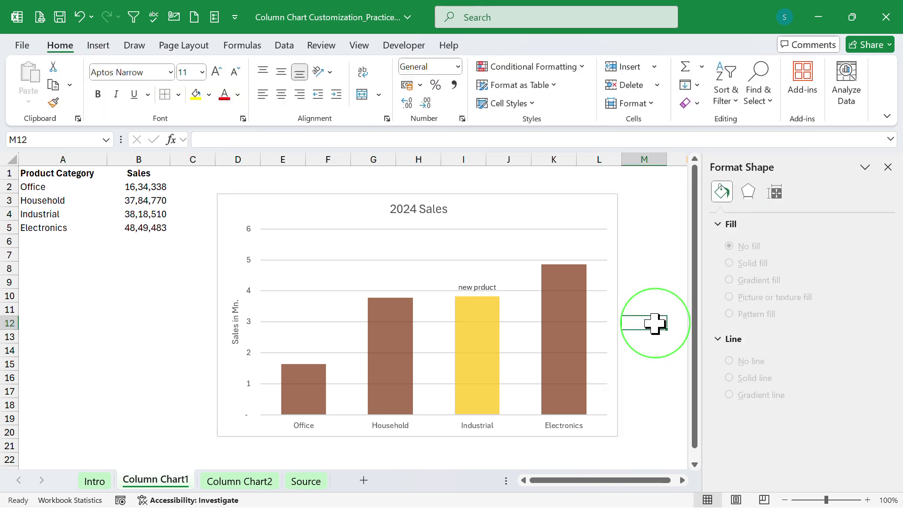
left_click(490, 289)
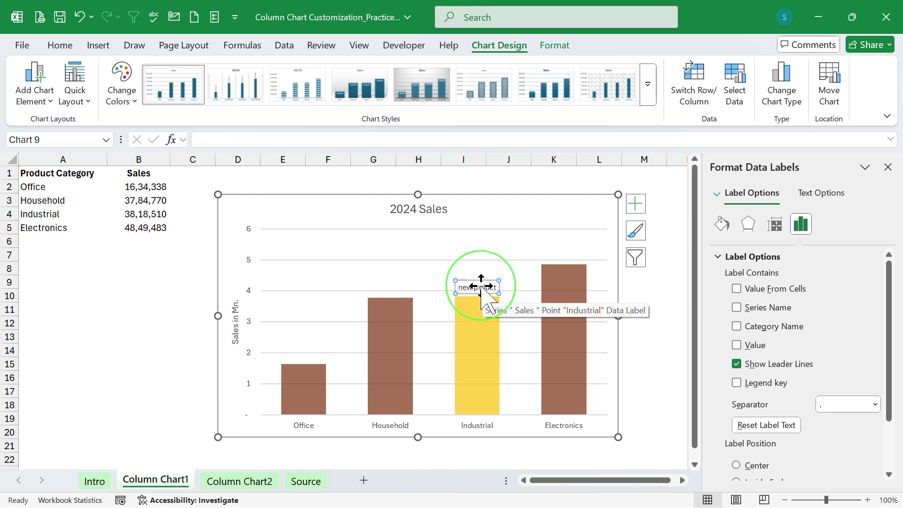
key("ctrl+b")
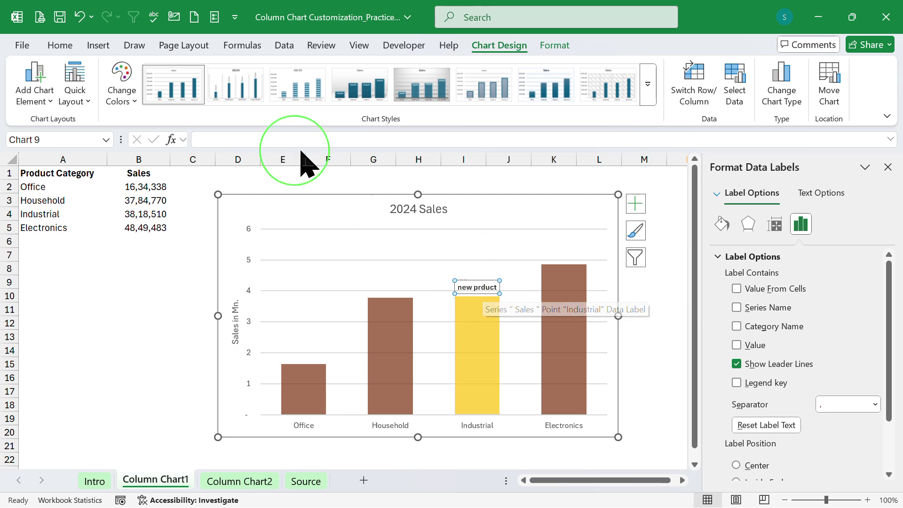
- Enlarge the Industrial column's data label to 14 pt and correct its text to "New Product"
left_click(61, 45)
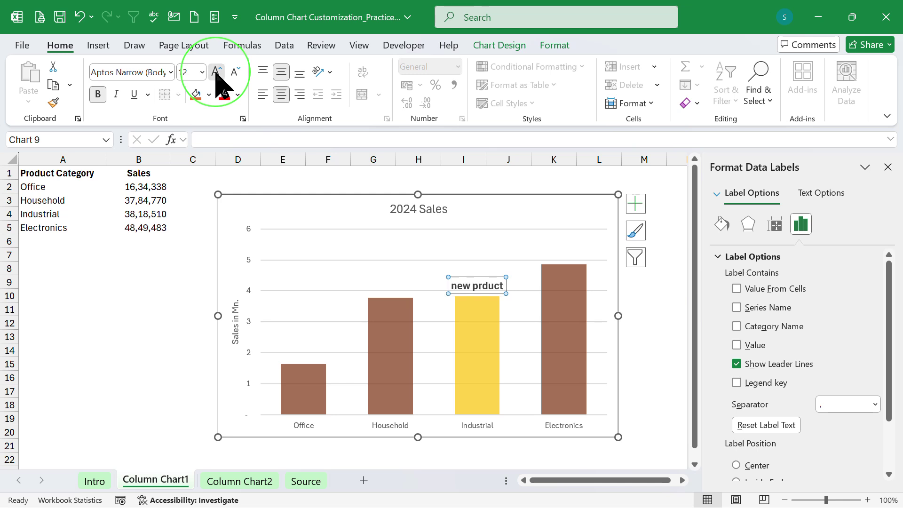
left_click(217, 75)
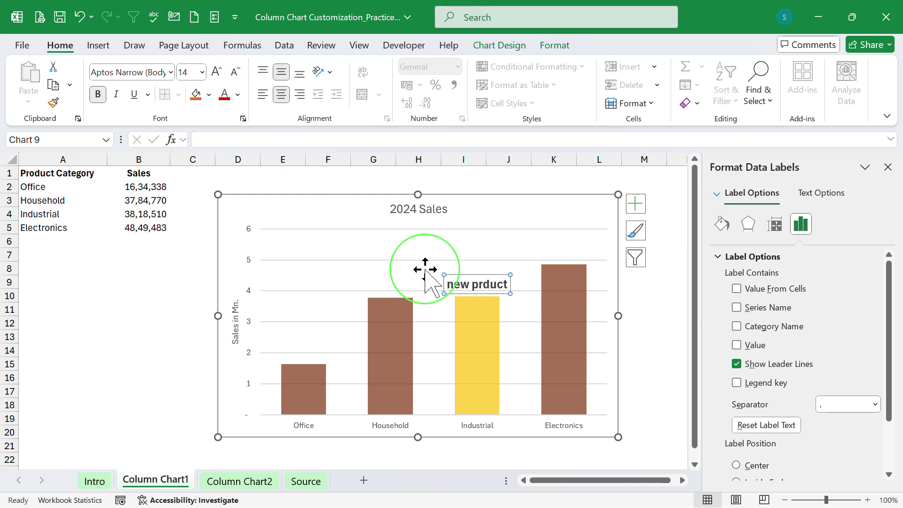
left_click(486, 284)
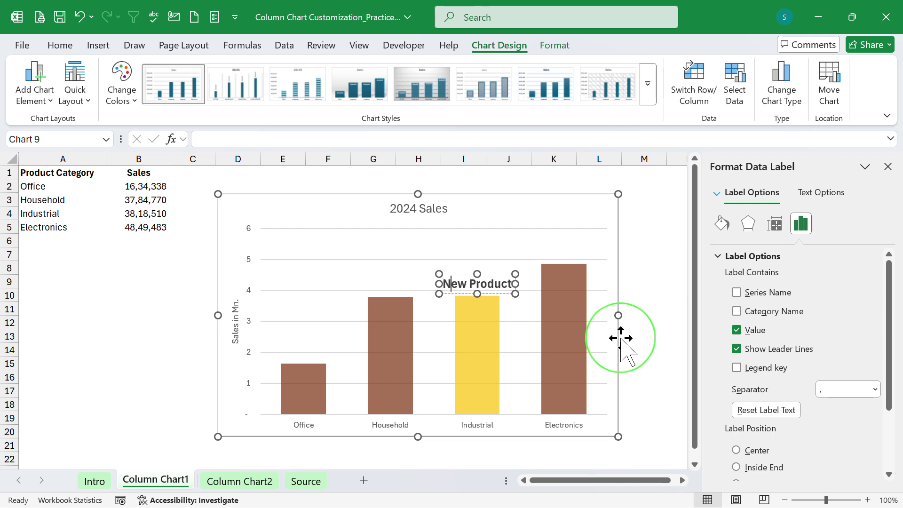
left_click(652, 282)
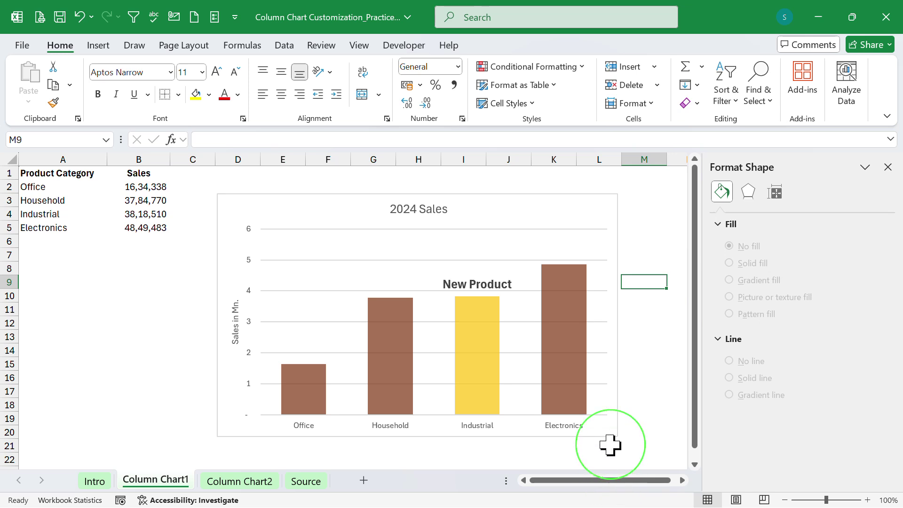
- Insert a default column chart from the product sales data on the Column Chart2 sheet
left_click(243, 482)
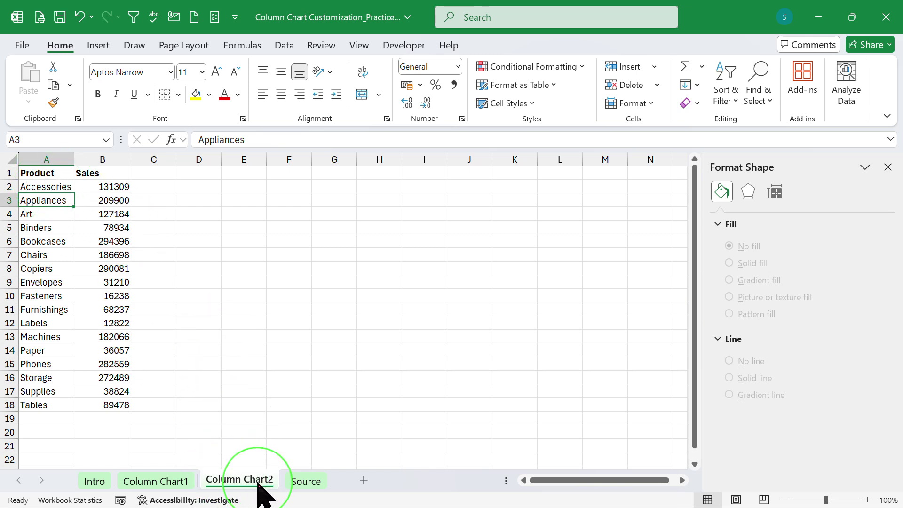
left_click(87, 226)
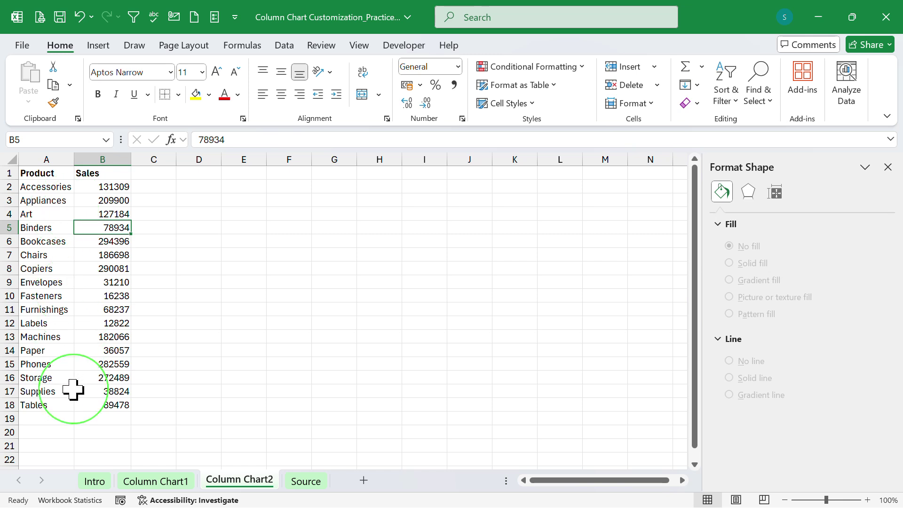
key("ctrl+Home")
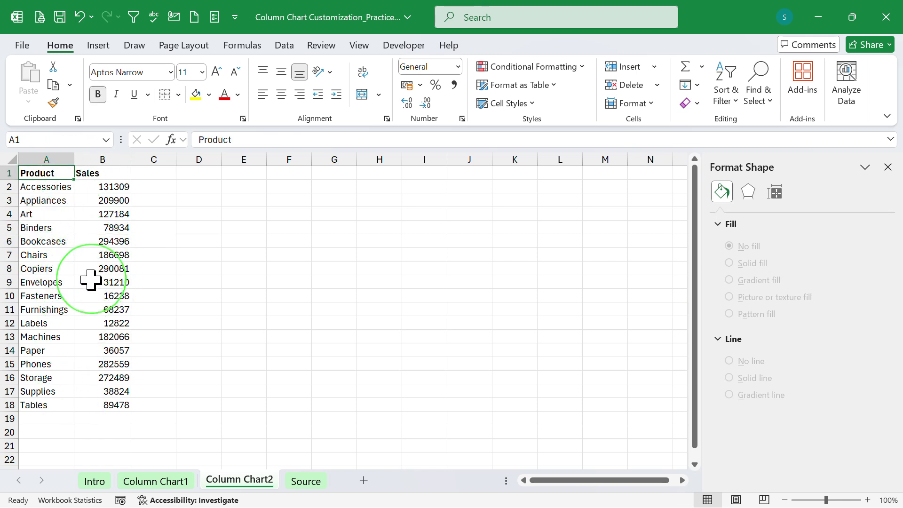
left_click(68, 268)
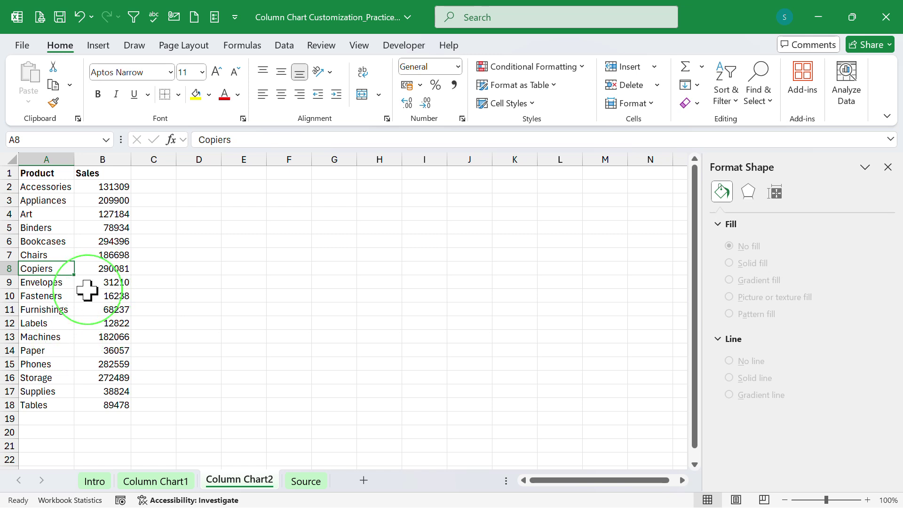
key("alt+F1")
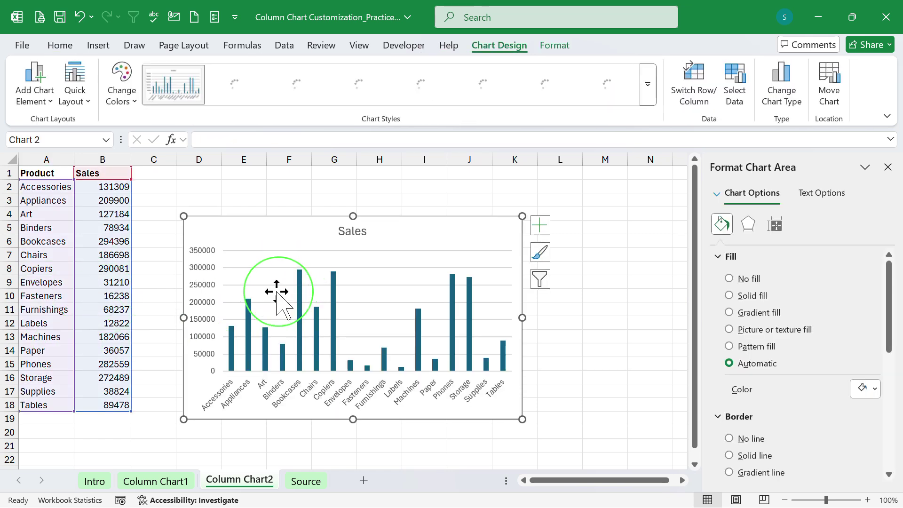
- Move the product sales chart up beside the data and enlarge it to reach column M and row 20
left_click_drag(397, 224, 389, 198)
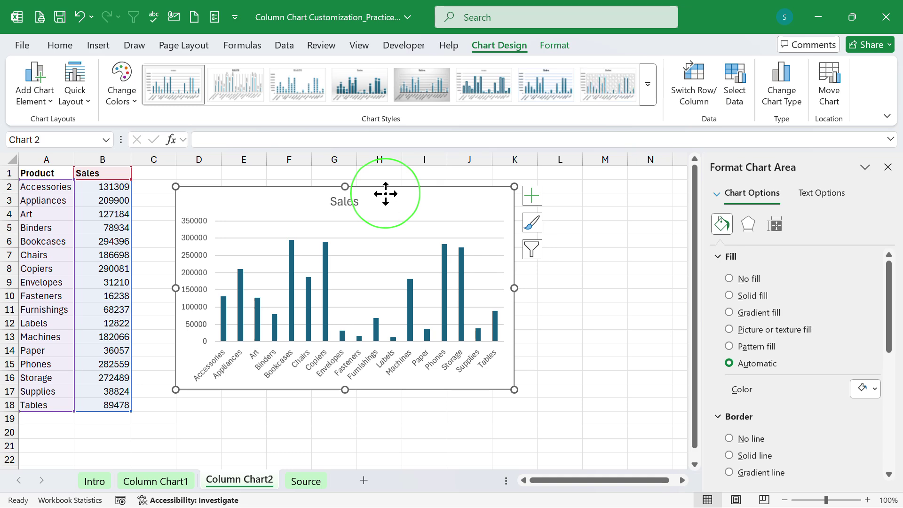
left_click(543, 415)
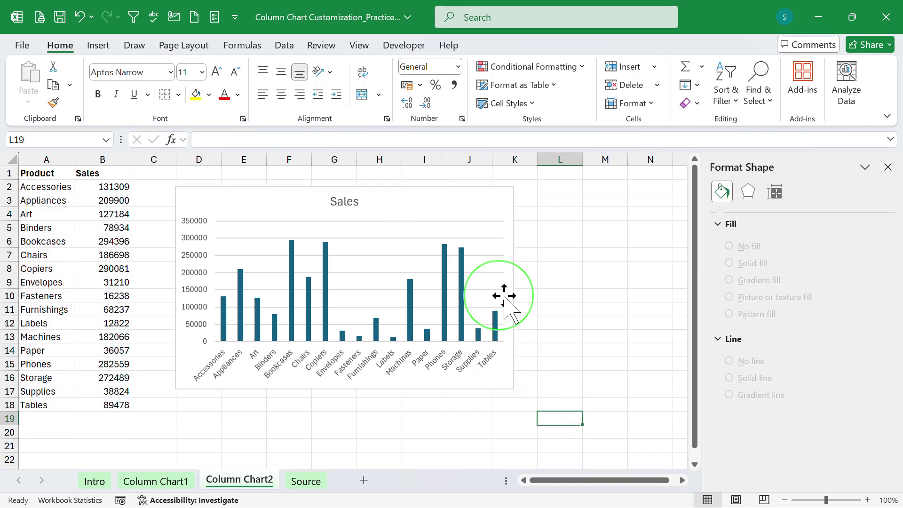
left_click(468, 198)
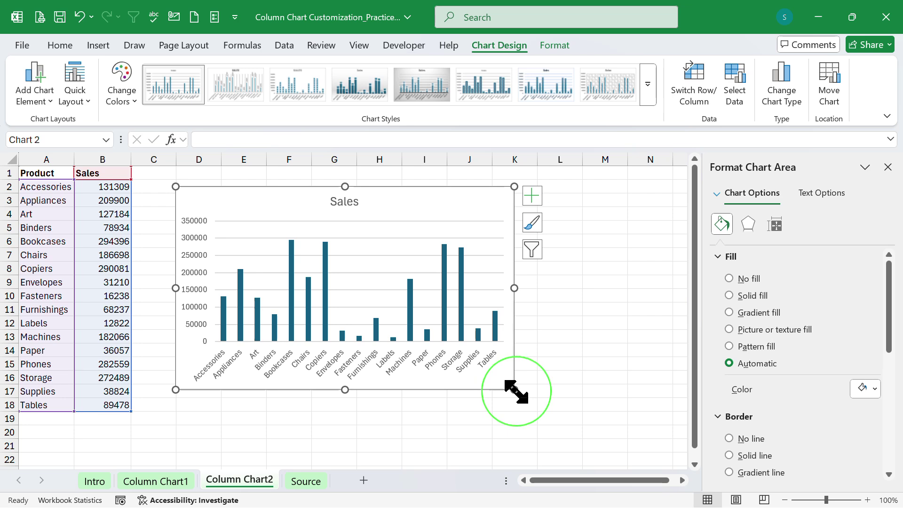
left_click_drag(514, 390, 609, 439)
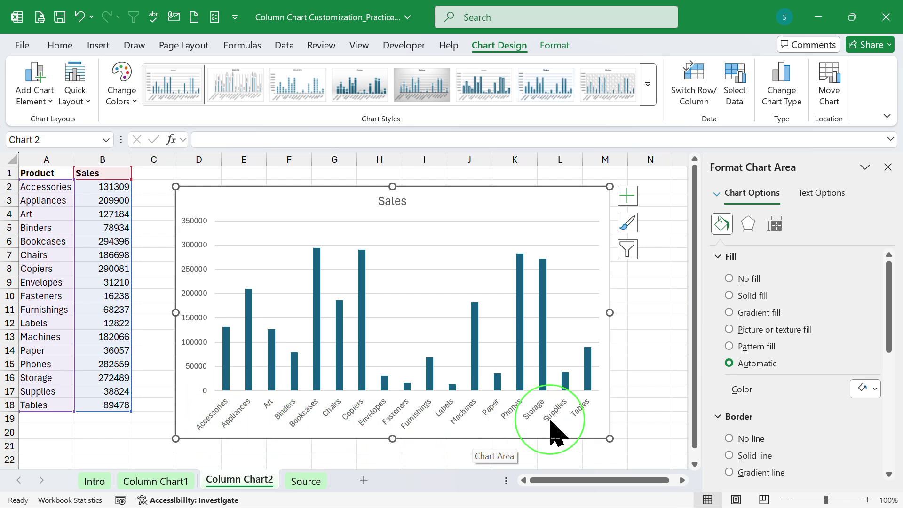
- Rotate the product names on the horizontal axis with the "Rotate all text 270°" text direction
right_click(465, 416)
left_click(511, 399)
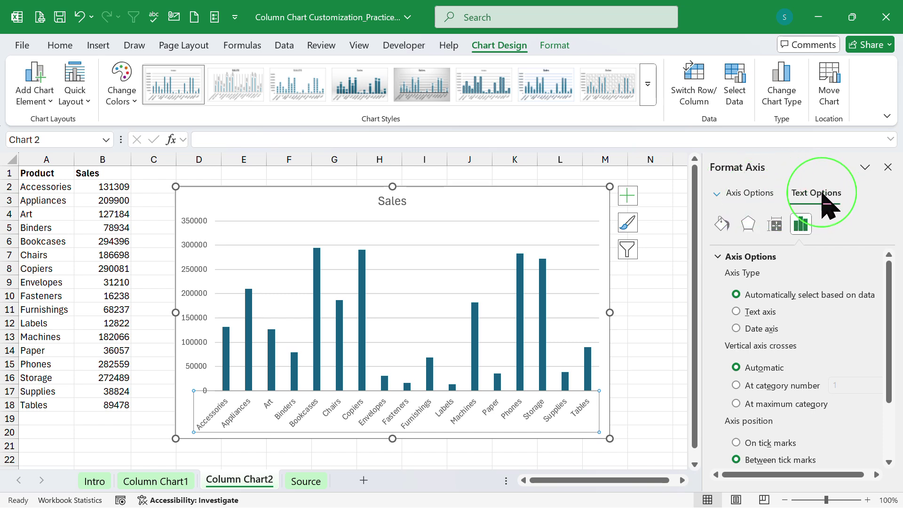
left_click(827, 205)
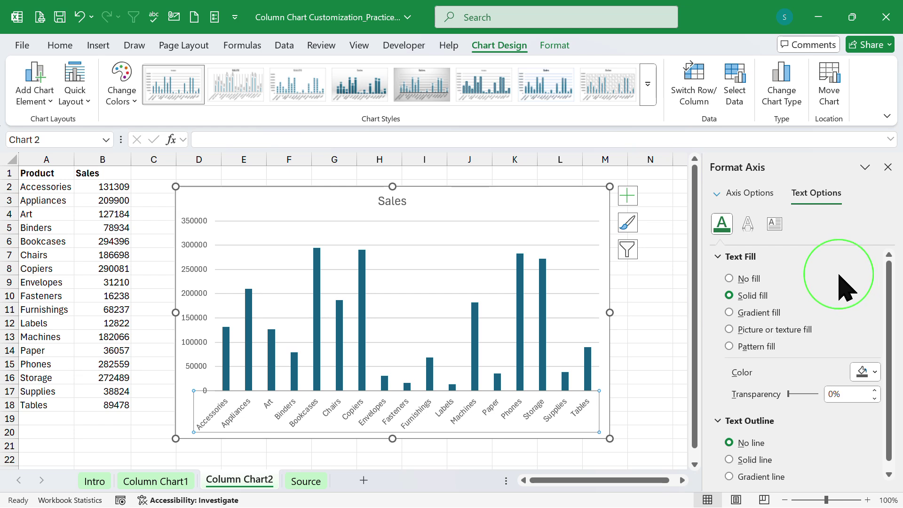
left_click(775, 223)
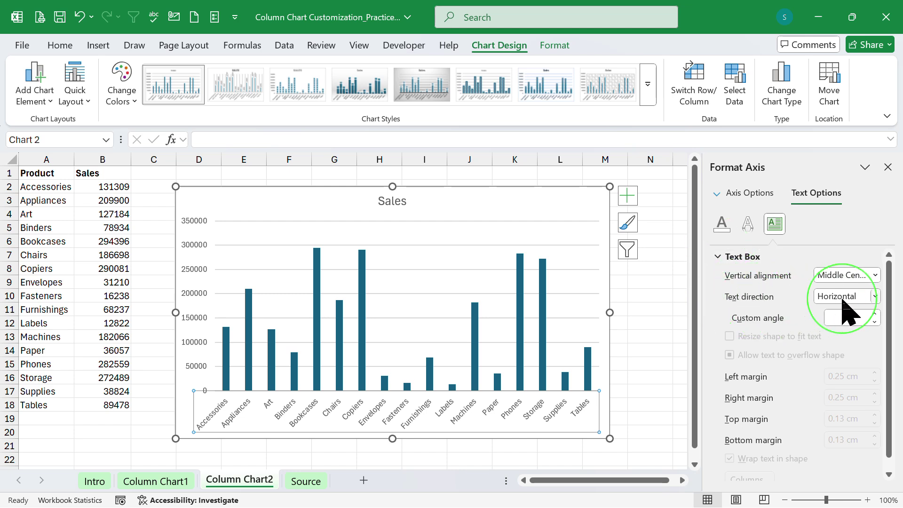
left_click(876, 297)
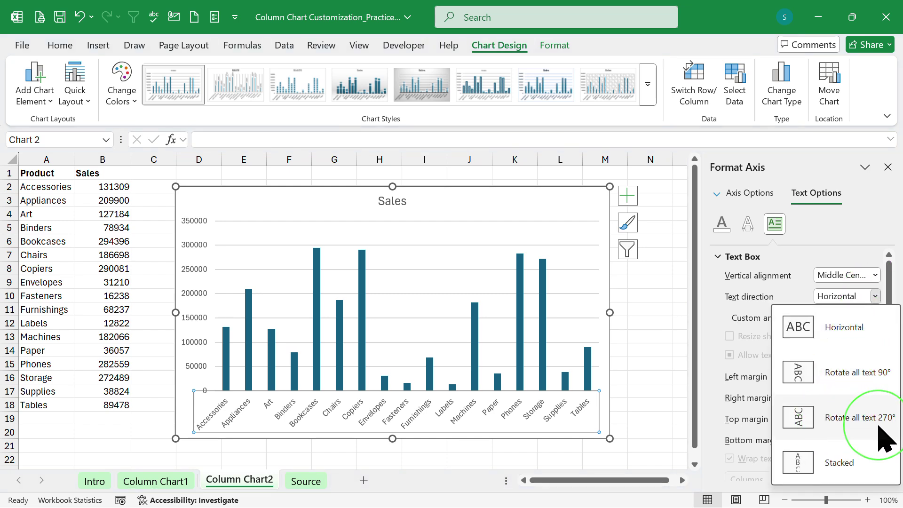
left_click(836, 432)
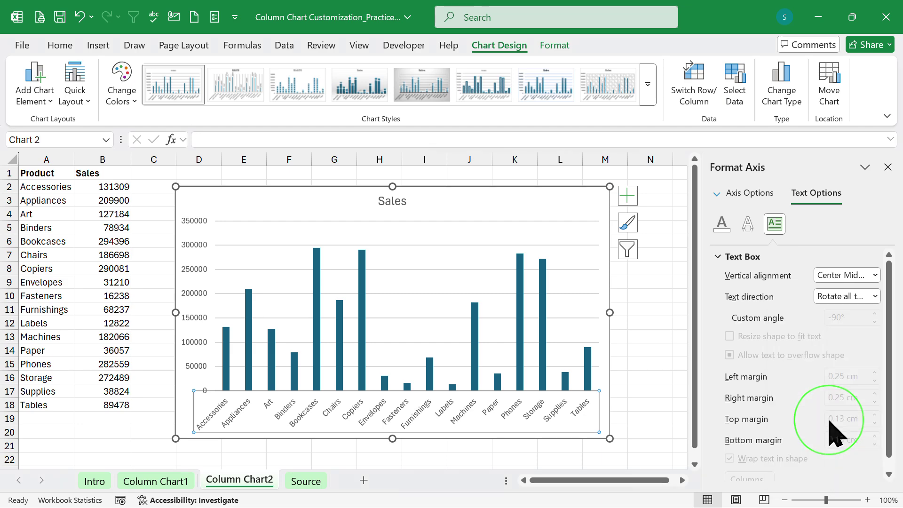
left_click(652, 316)
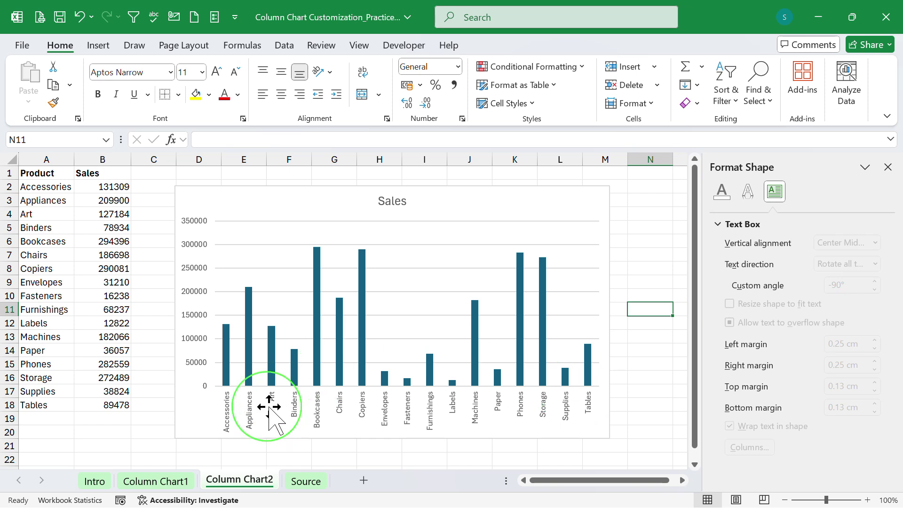
- Return to the Column Chart1 sheet and select the 2024 Sales chart
left_click(167, 483)
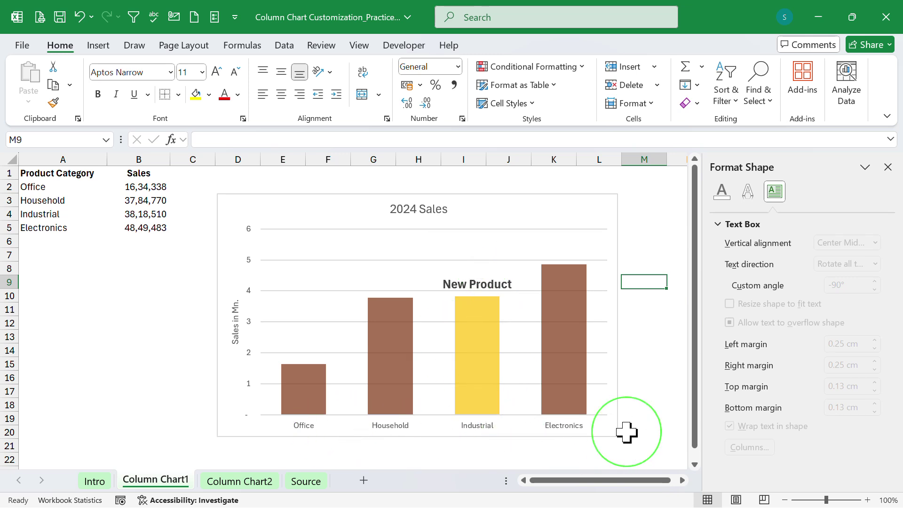
left_click(245, 481)
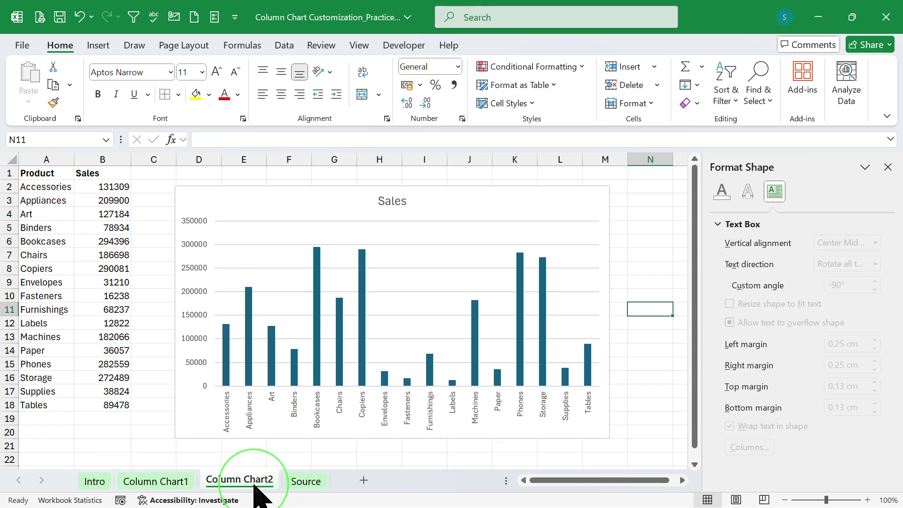
left_click(175, 479)
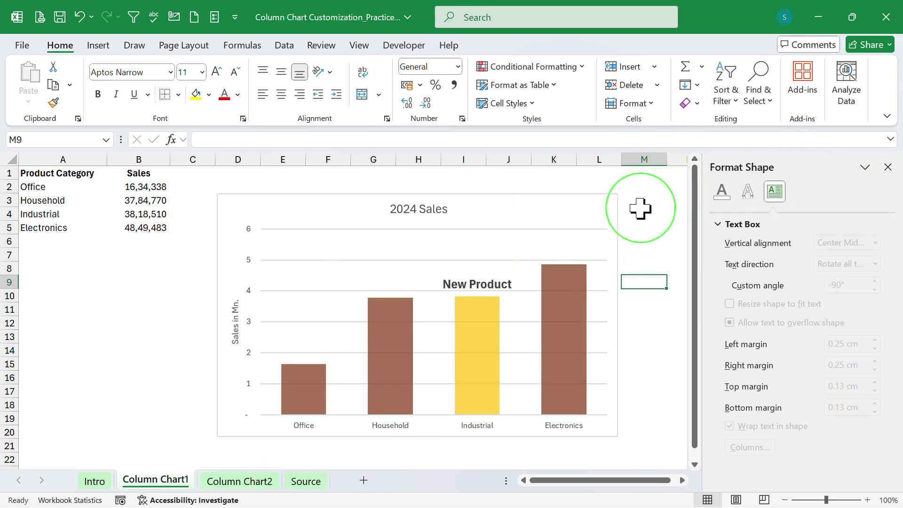
left_click(600, 209)
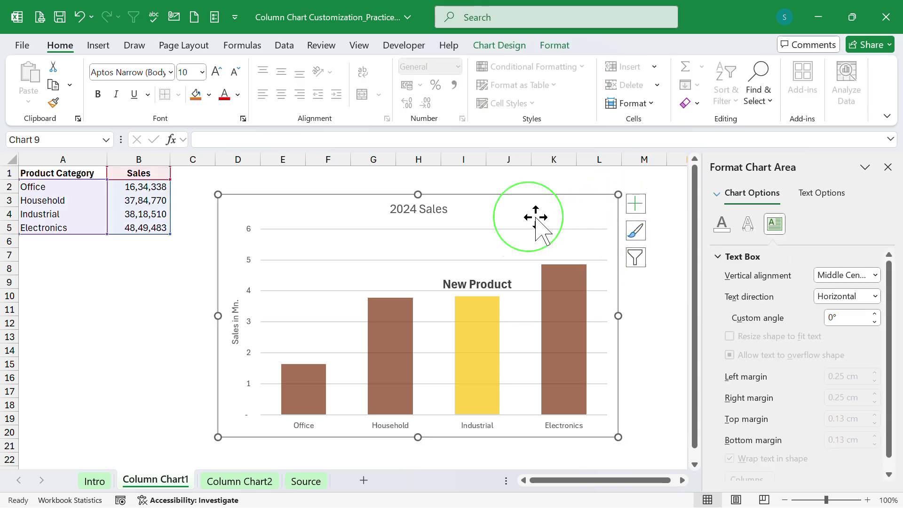